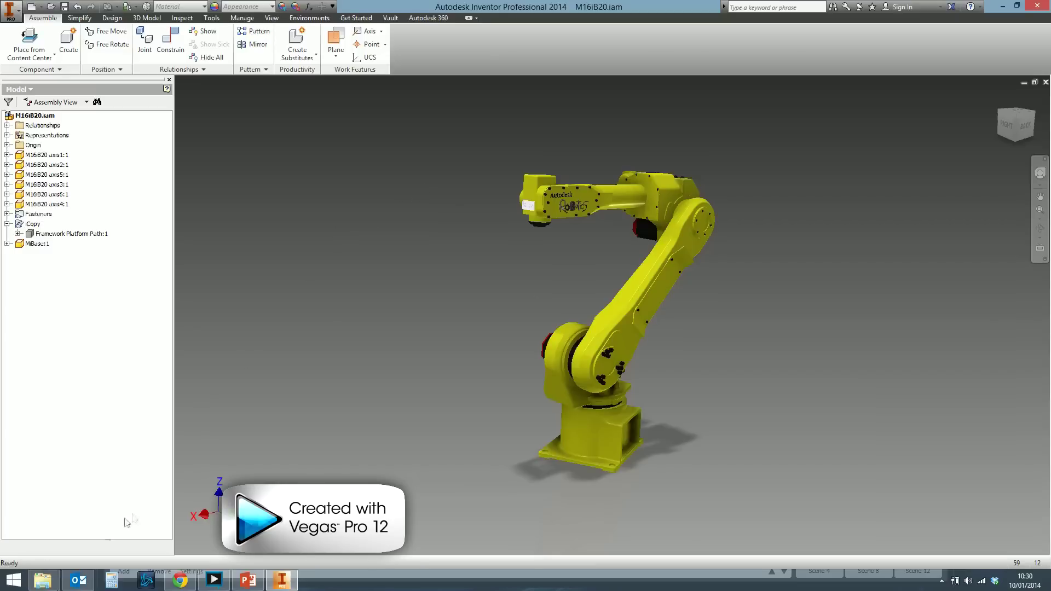
# - View Autodesk Logo.jpg from the Libraries folder as an example decal image, and close both the image and folder windows
pyautogui.click(162, 539)
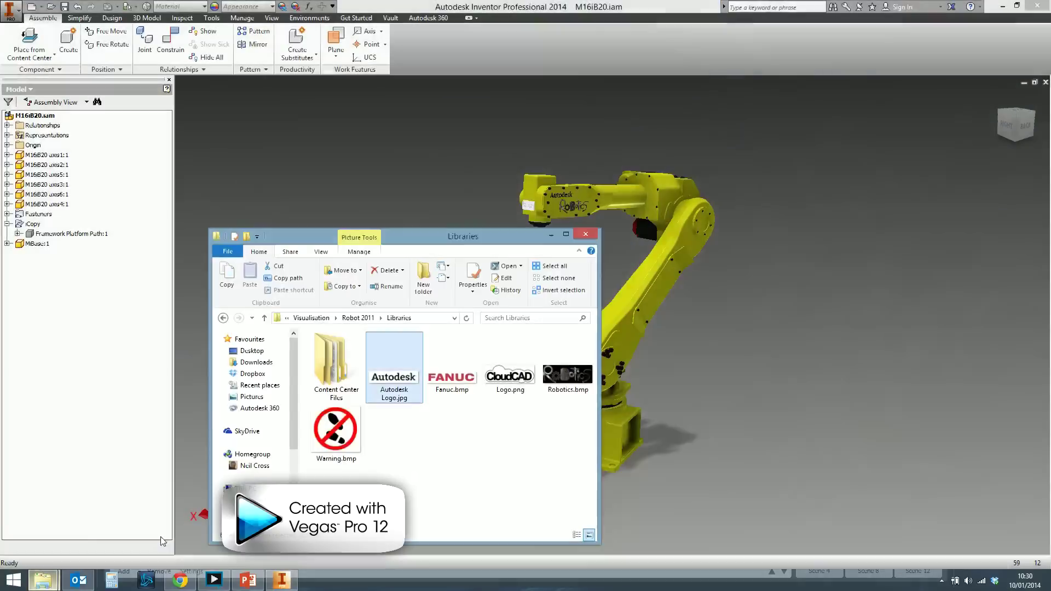
pyautogui.doubleClick(399, 366)
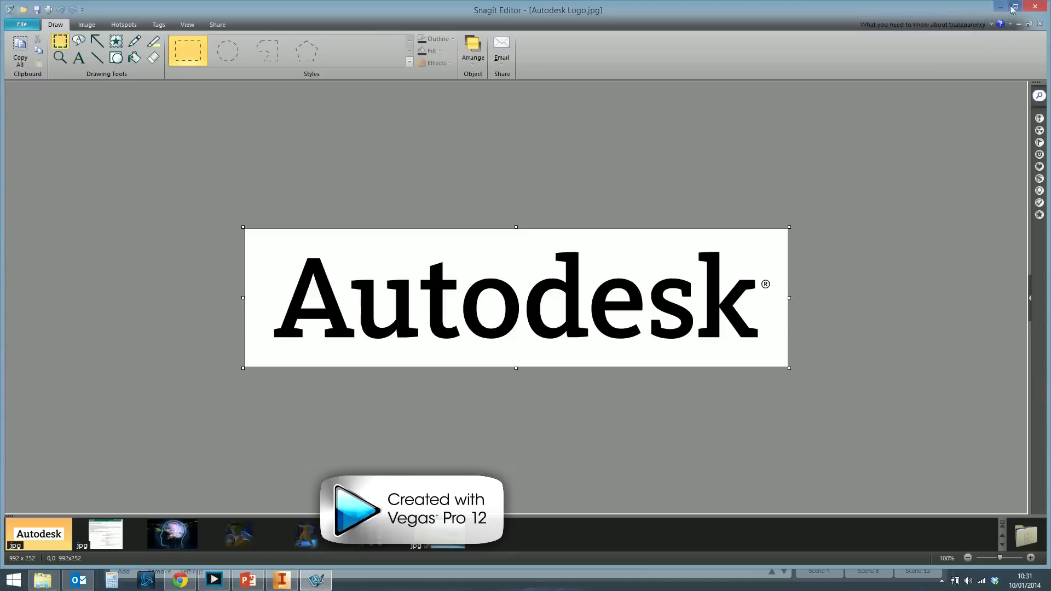
pyautogui.click(1035, 6)
pyautogui.click(805, 286)
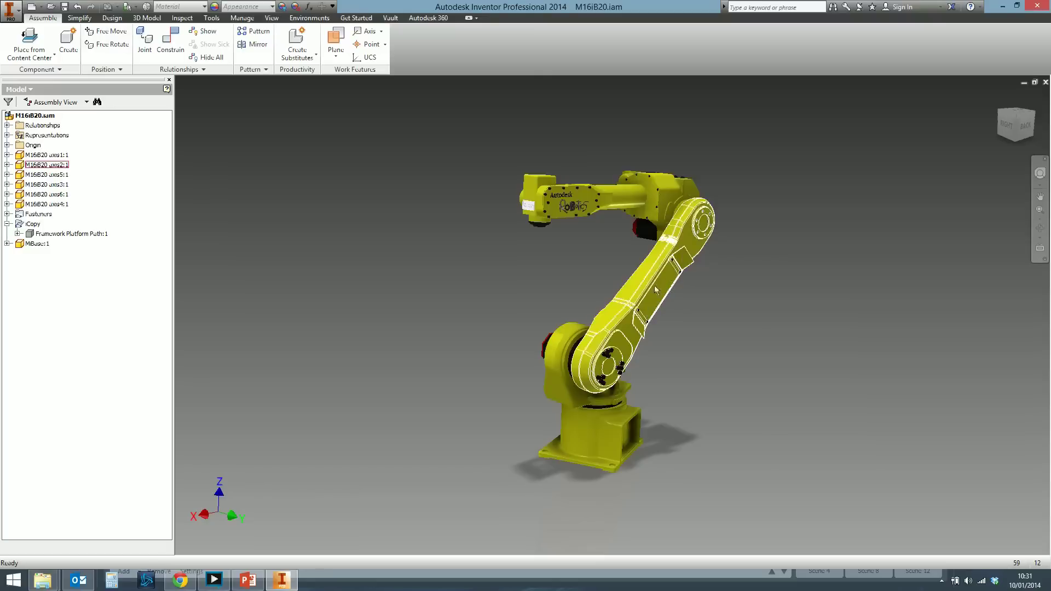
# - Edit the M16iB20 axis2 arm part in place and start a 2D sketch on its recessed rectangular panel face
pyautogui.doubleClick(677, 271)
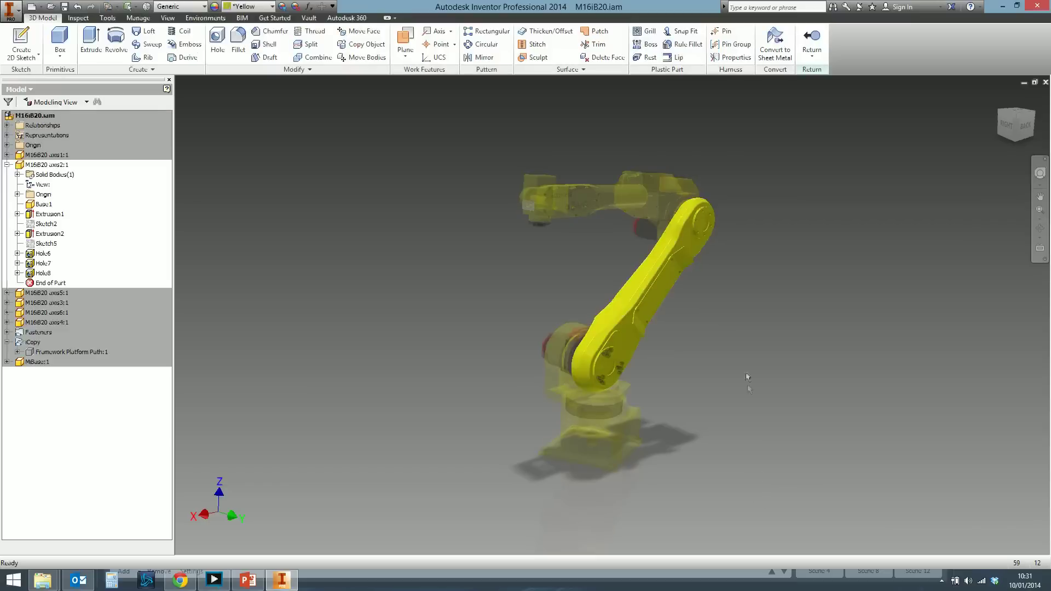
pyautogui.scroll(-4, 669, 310)
pyautogui.moveTo(669, 310); pyautogui.dragTo(582, 362, button='middle')
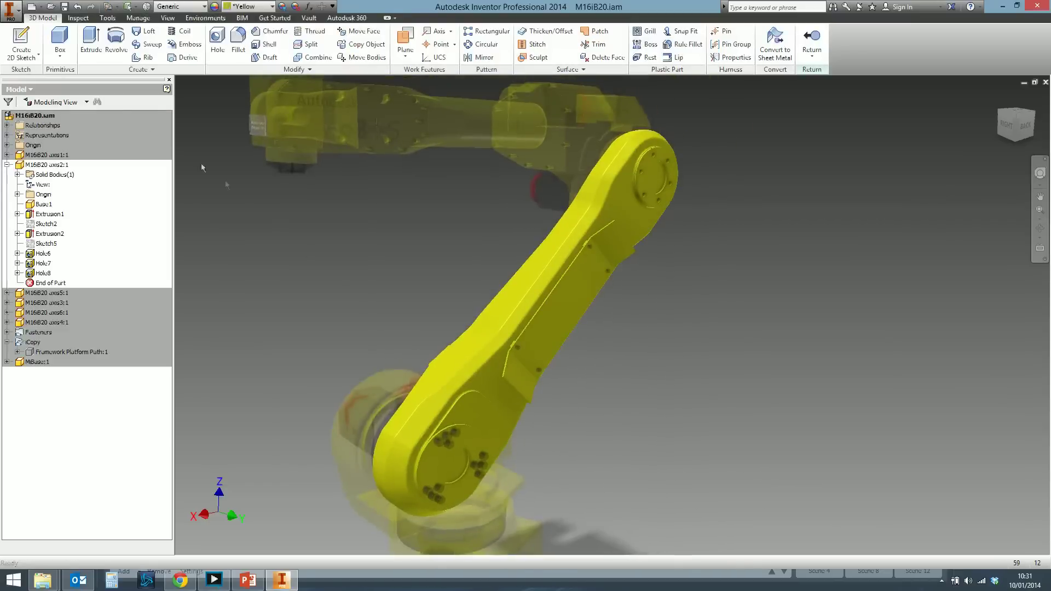
pyautogui.click(21, 41)
pyautogui.click(567, 302)
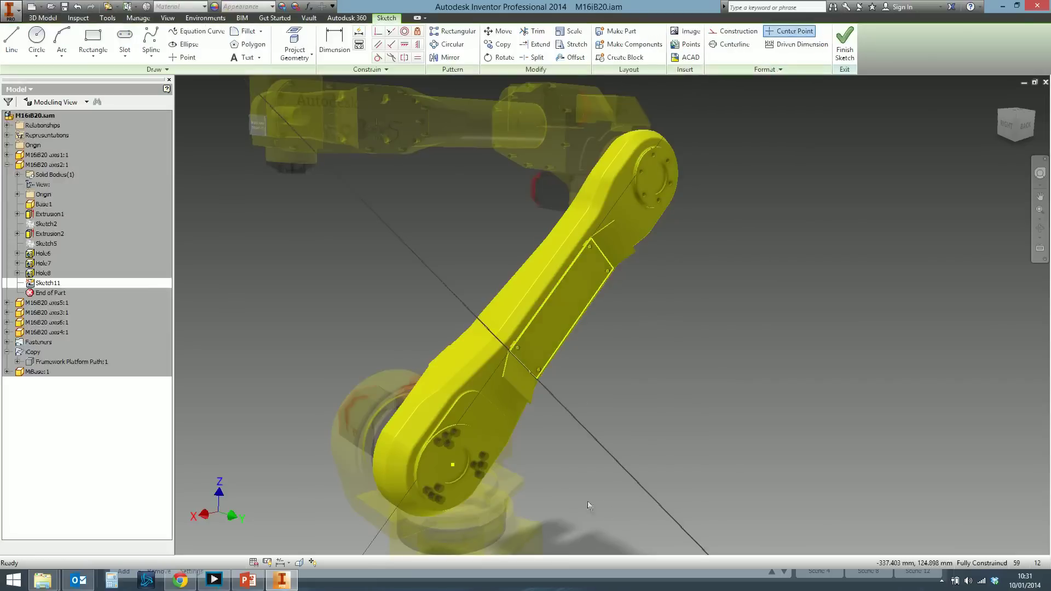
# - Insert Logo.png from the Libraries folder into the sketch as a linked image, placed beside the arm
pyautogui.click(690, 32)
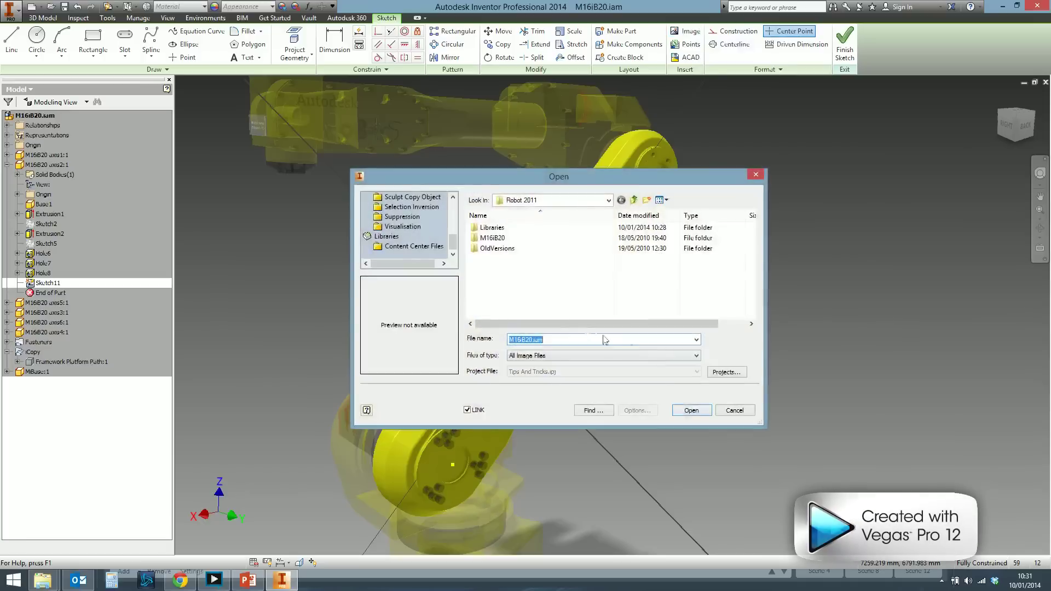
pyautogui.doubleClick(511, 229)
pyautogui.click(669, 244)
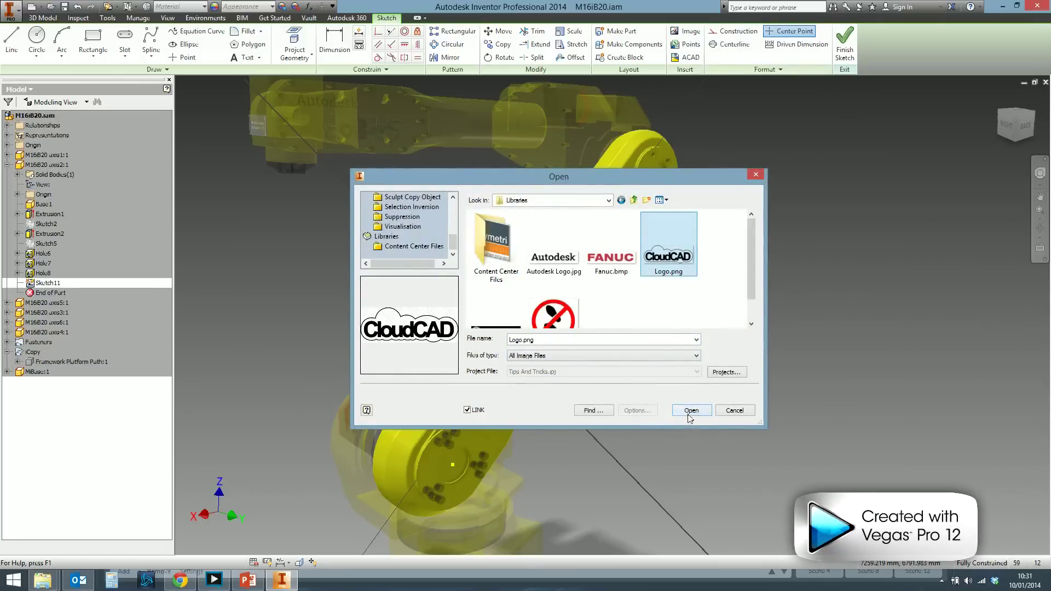
pyautogui.click(688, 415)
pyautogui.click(599, 324)
pyautogui.press('Escape')
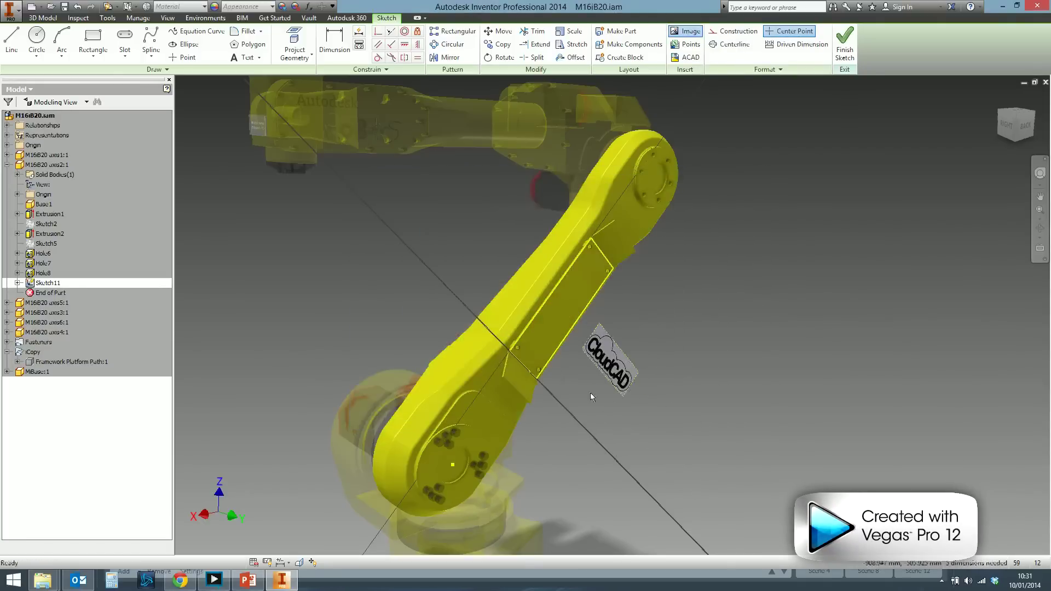
# - Shift the CloudCAD image closer to the arm and rotate it to roughly follow the panel's long direction
pyautogui.scroll(2, 591, 393)
pyautogui.scroll(2, 704, 267)
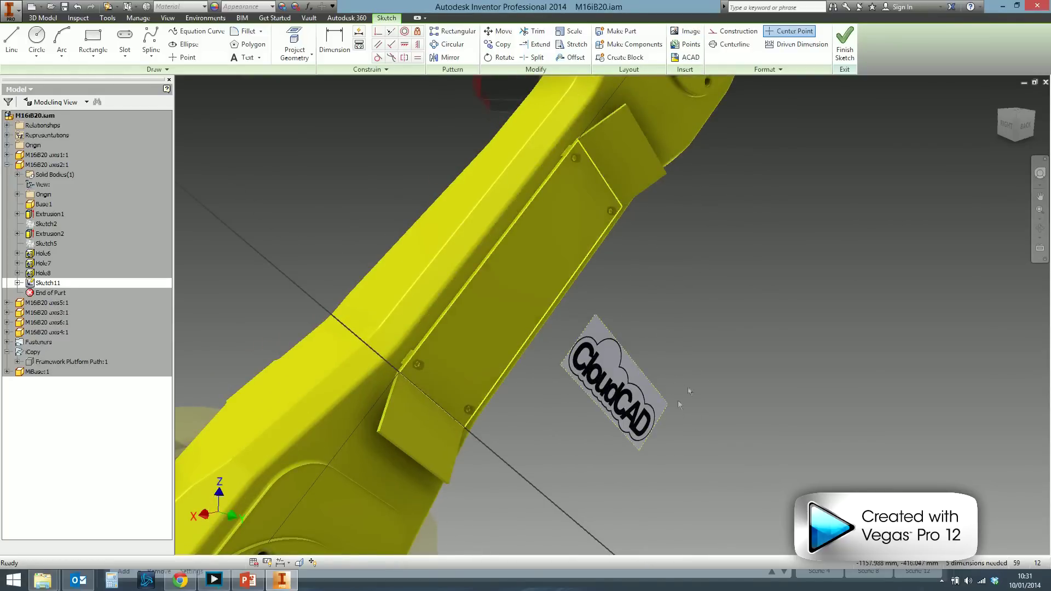
pyautogui.scroll(-4, 712, 335)
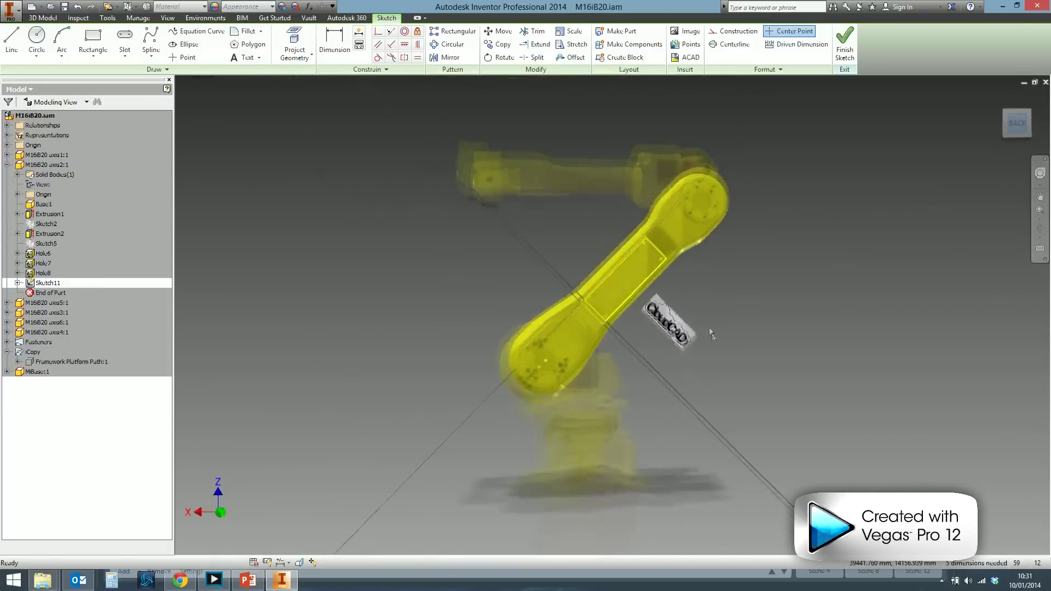
pyautogui.scroll(5, 712, 335)
pyautogui.scroll(-2, 751, 372)
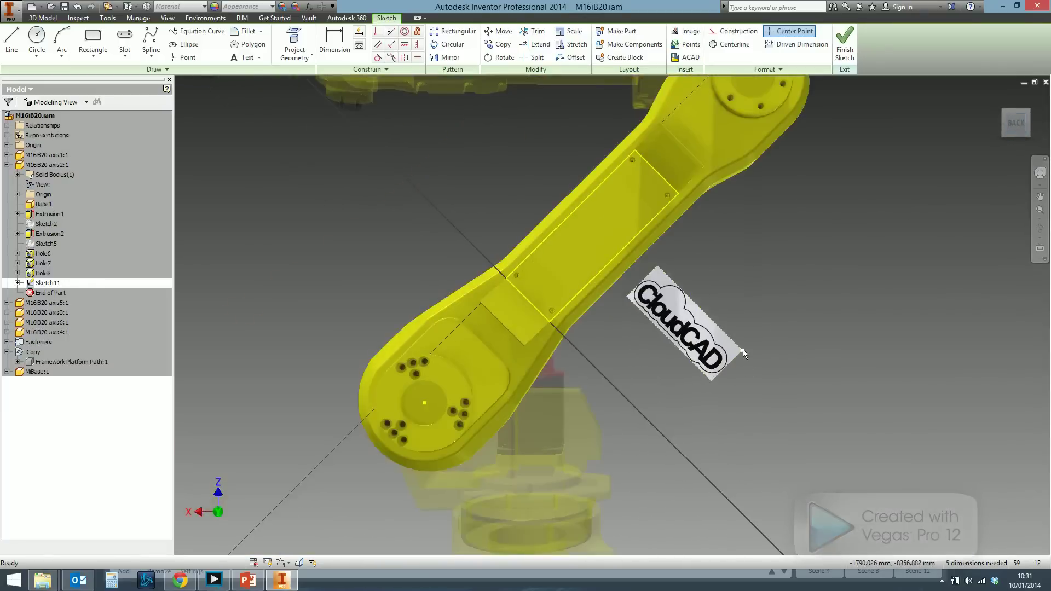
pyautogui.moveTo(743, 349); pyautogui.dragTo(703, 333)
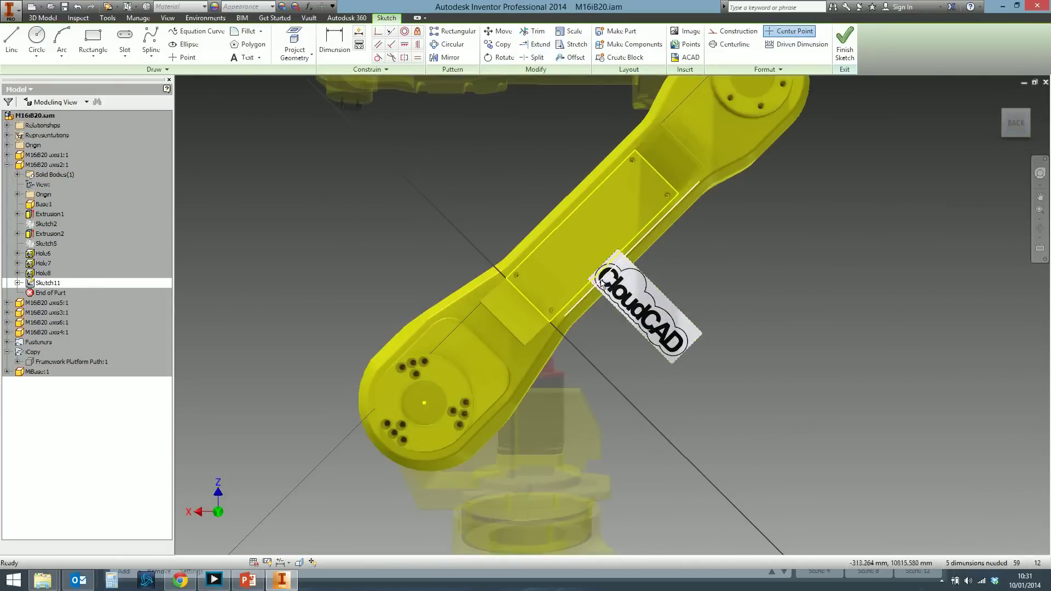
pyautogui.moveTo(602, 282)
pyautogui.mouseDown()
pyautogui.moveTo(583, 390)
pyautogui.moveTo(606, 423)
pyautogui.mouseUp()
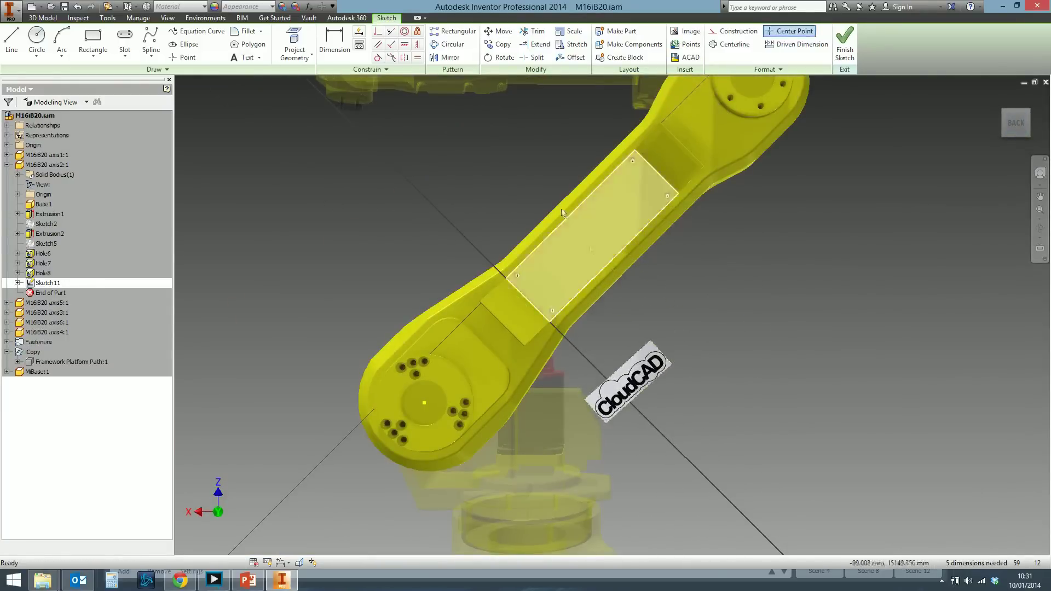
# - Constrain the logo image's upper long edge parallel to the panel's upper long edge
pyautogui.click(378, 44)
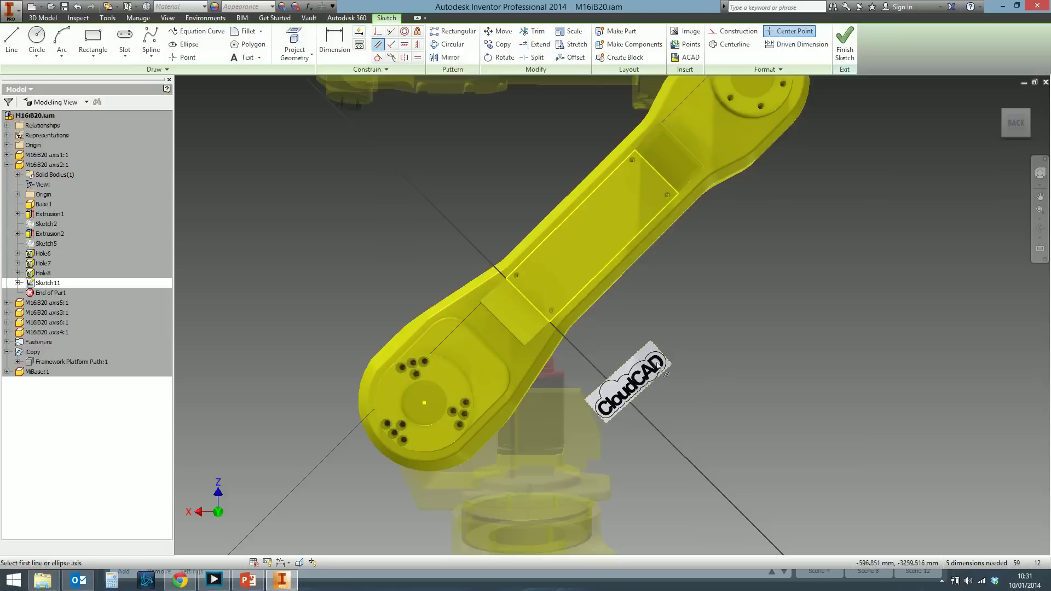
pyautogui.click(640, 355)
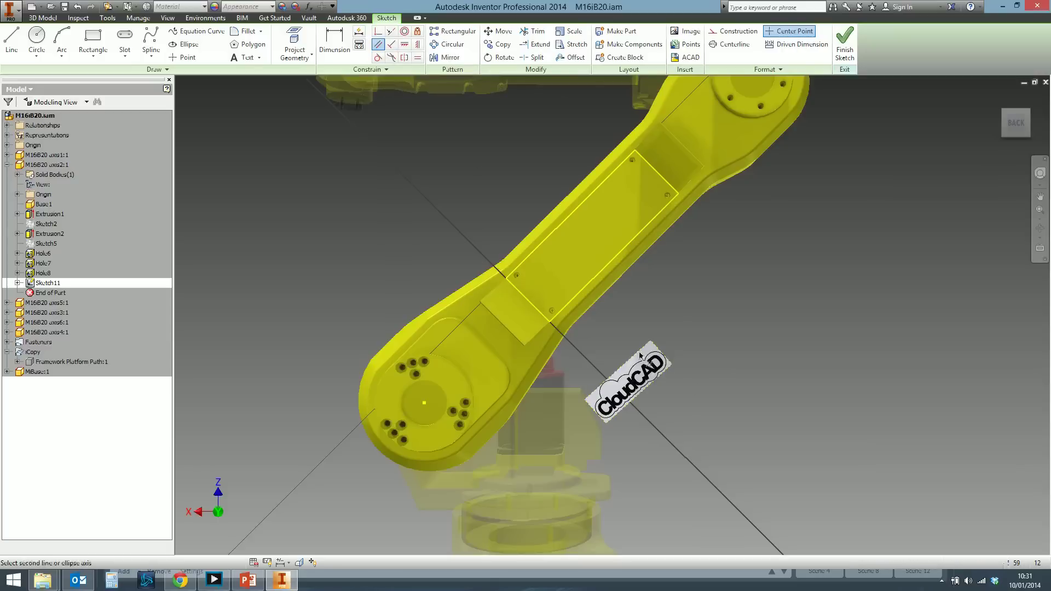
pyautogui.click(564, 219)
pyautogui.press('Escape')
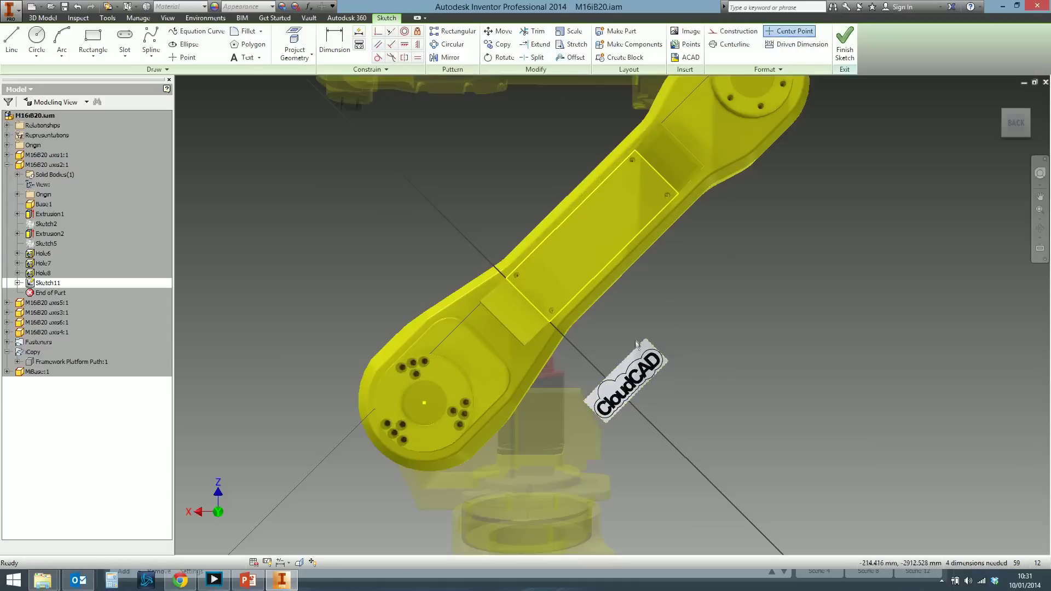
# - Dimension the offset between the panel's upper long edge and the logo image's matching edge as 20 mm
pyautogui.press('d')
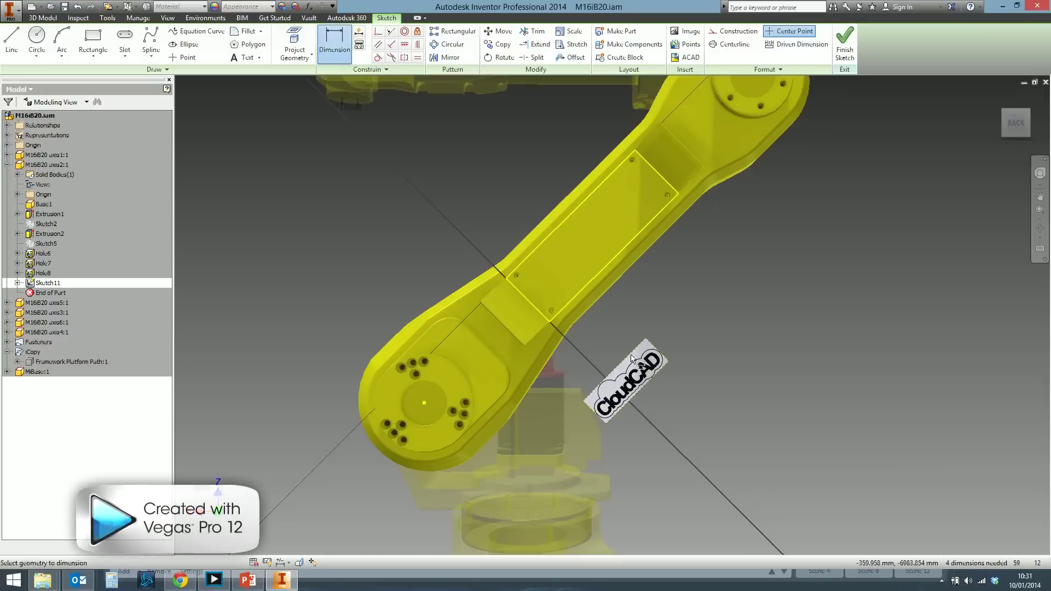
pyautogui.click(547, 236)
pyautogui.click(635, 350)
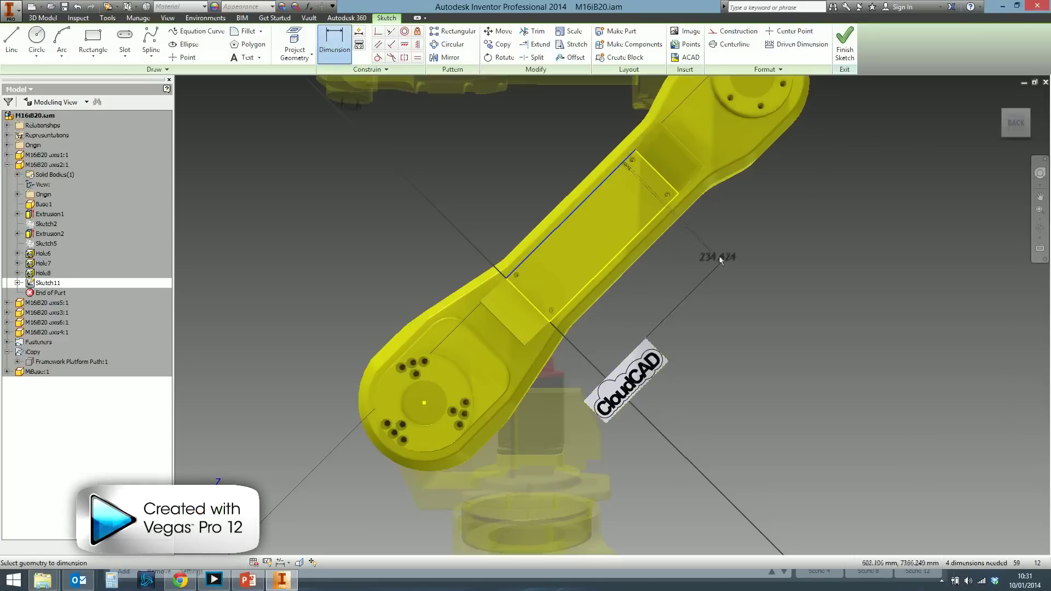
pyautogui.click(719, 250)
pyautogui.write('20')
pyautogui.press('Return')
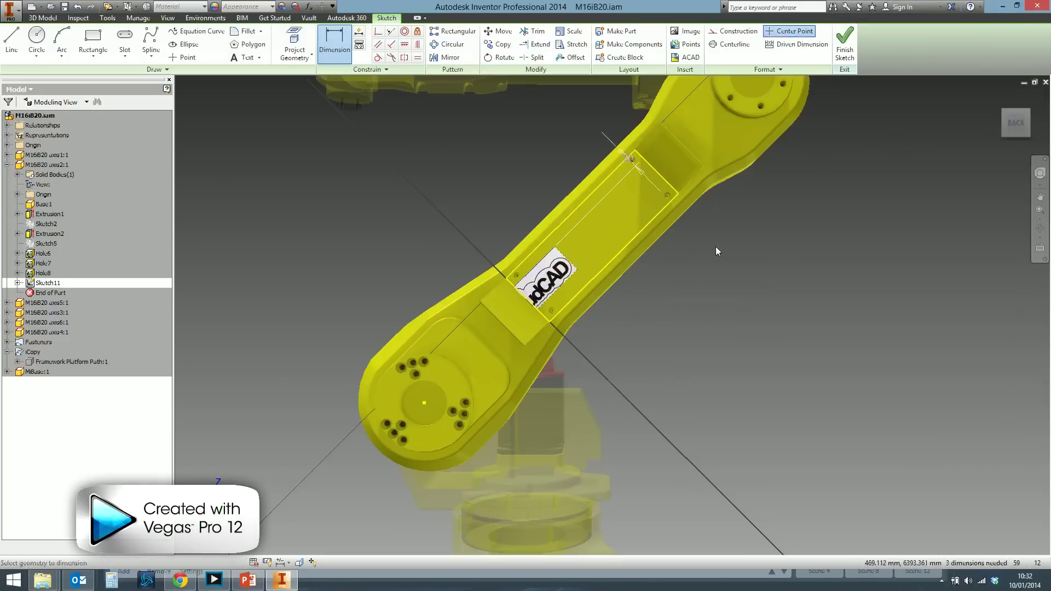
# - Dimension the distance from the logo image's short edge to the panel's upper short edge as 30 mm
pyautogui.click(568, 258)
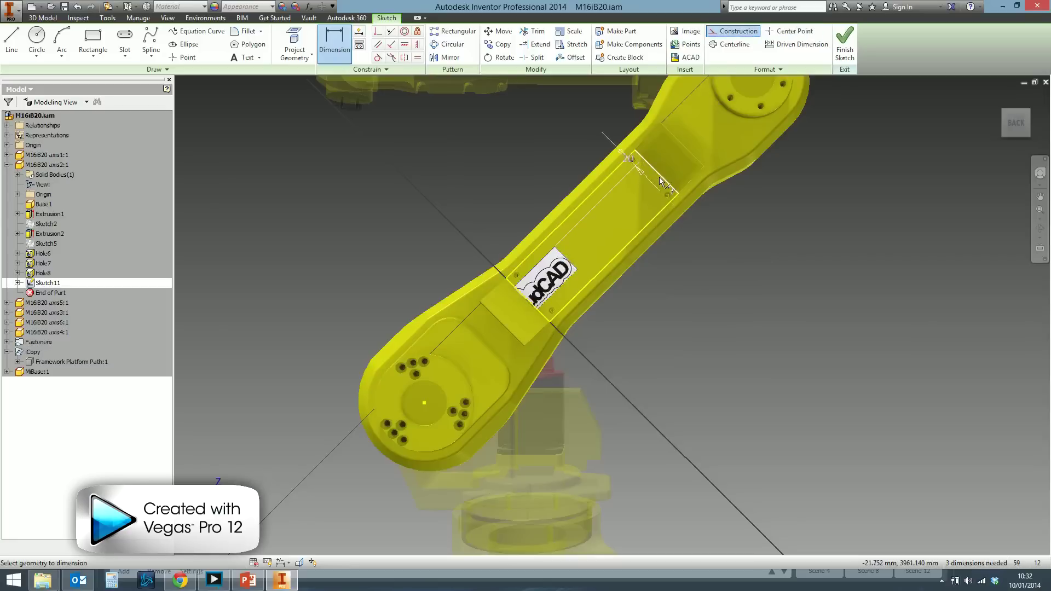
pyautogui.click(660, 178)
pyautogui.click(571, 132)
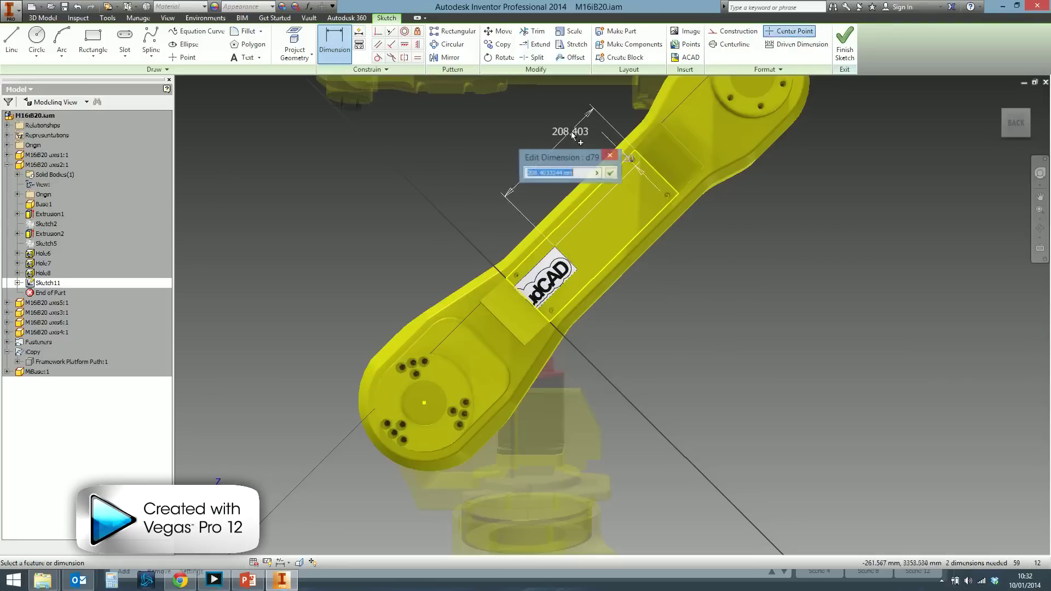
pyautogui.write('30')
pyautogui.press('Return')
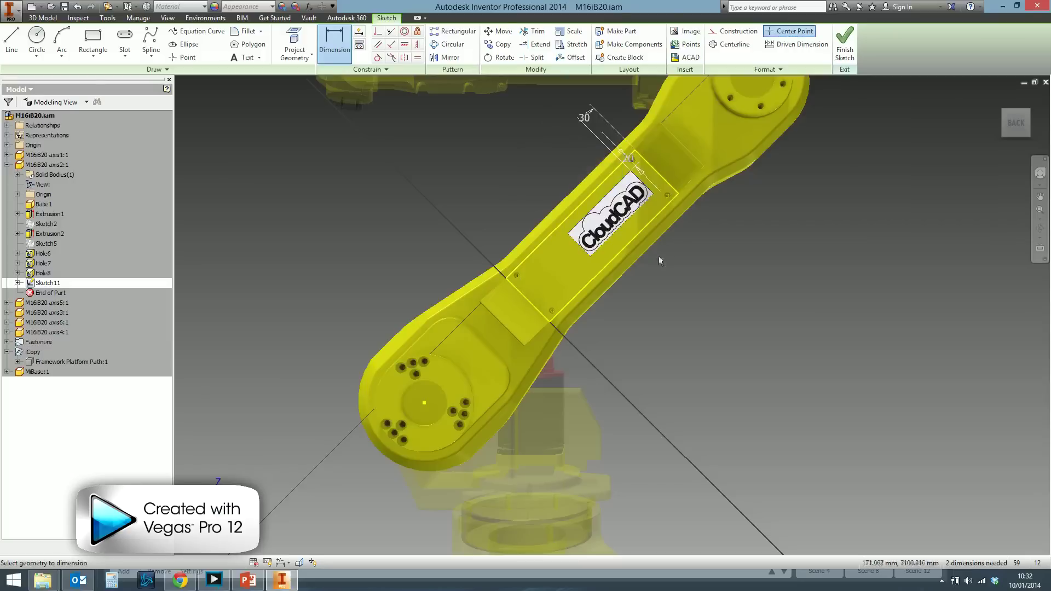
pyautogui.press('Escape')
# - Enlarge the logo image from its free corner to fill most of the panel, and finish the sketch
pyautogui.moveTo(590, 255); pyautogui.dragTo(557, 291)
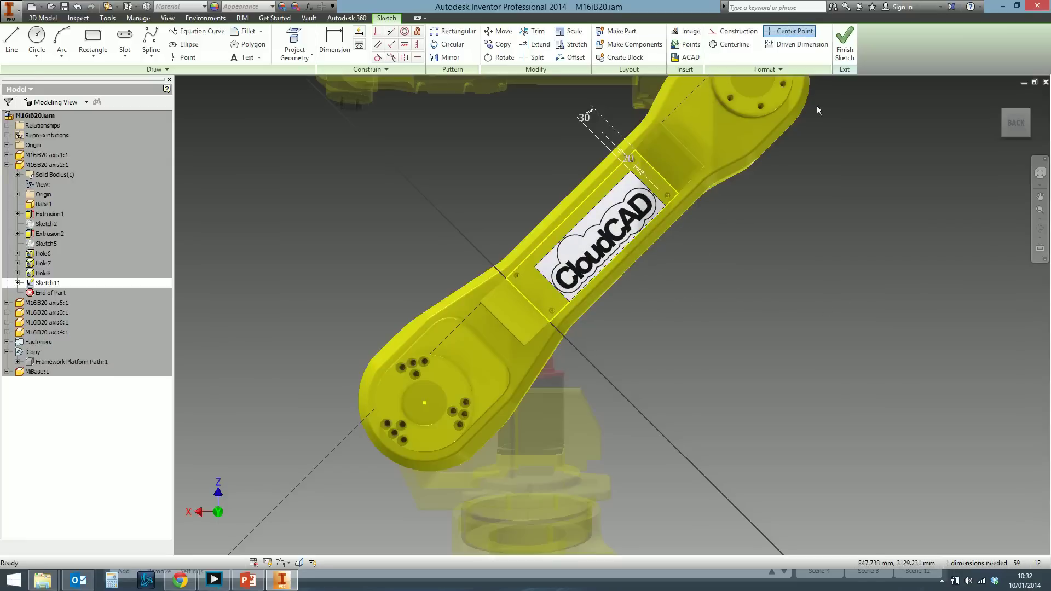
pyautogui.click(844, 61)
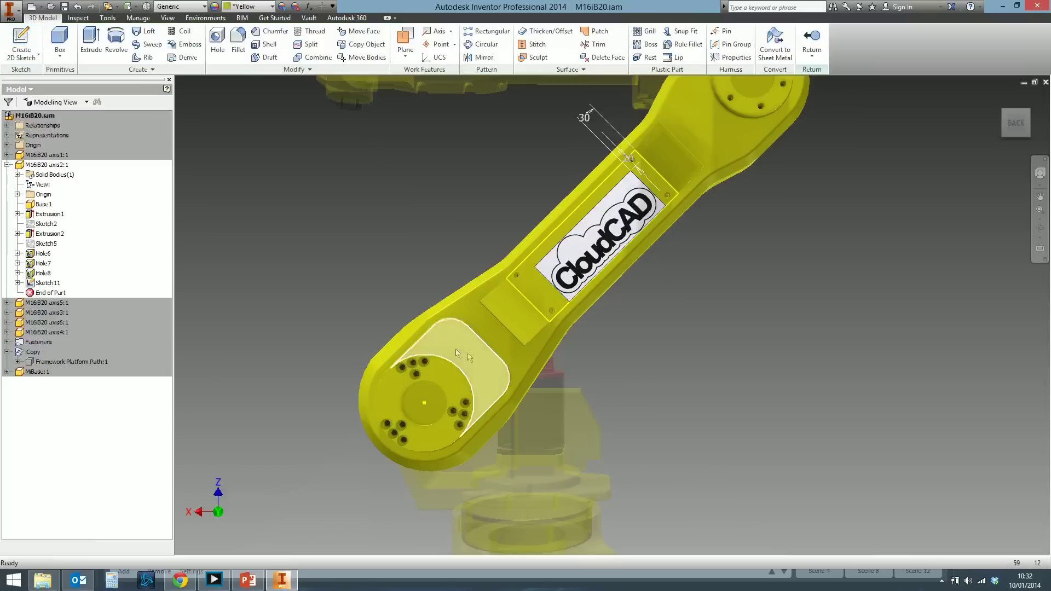
# - Create a decal from the CloudCAD image on the arm's recessed panel face, with face chaining on and no wrapping
pyautogui.click(151, 70)
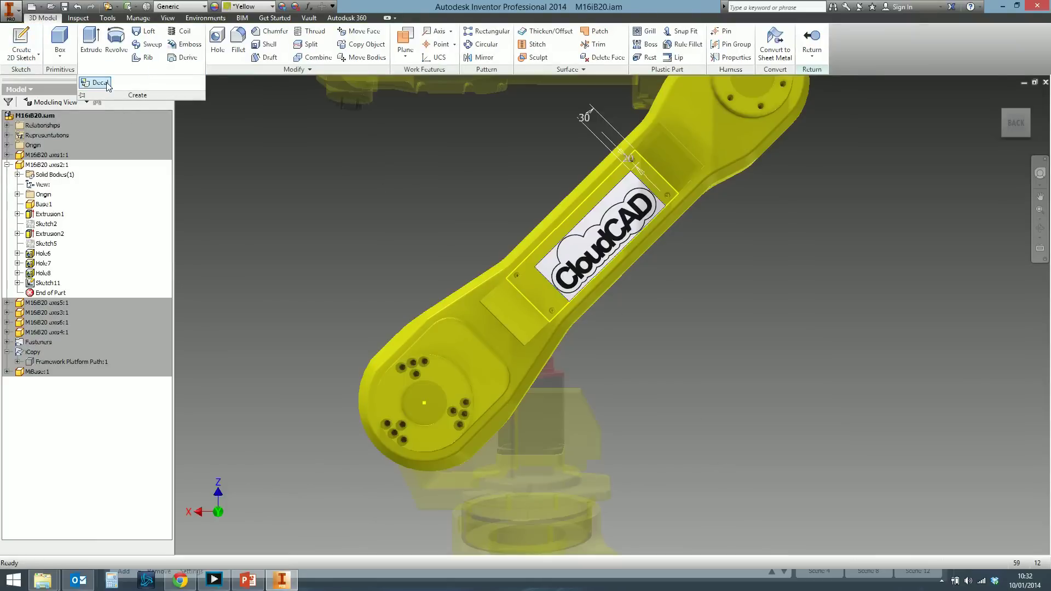
pyautogui.click(107, 82)
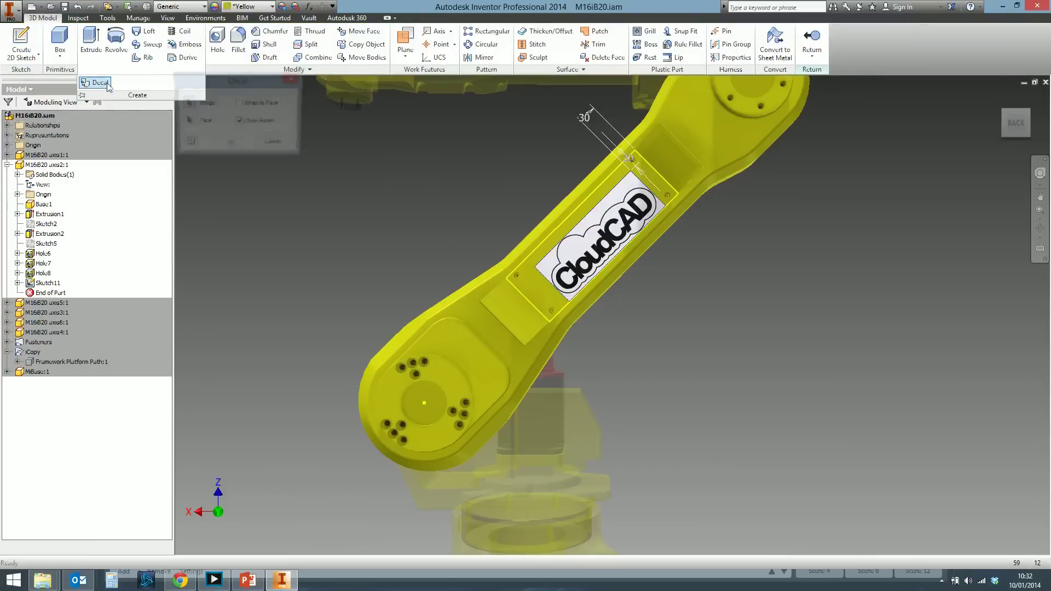
pyautogui.click(574, 271)
pyautogui.keyDown('shift'); pyautogui.moveTo(515, 304); pyautogui.dragTo(575, 328, button='middle'); pyautogui.keyUp('shift')
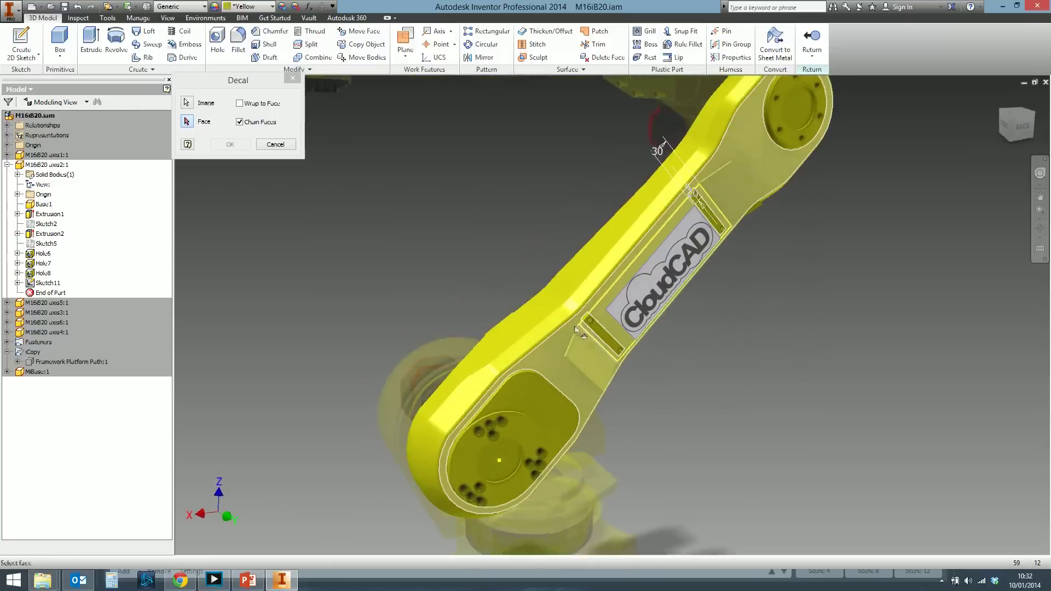
pyautogui.click(608, 330)
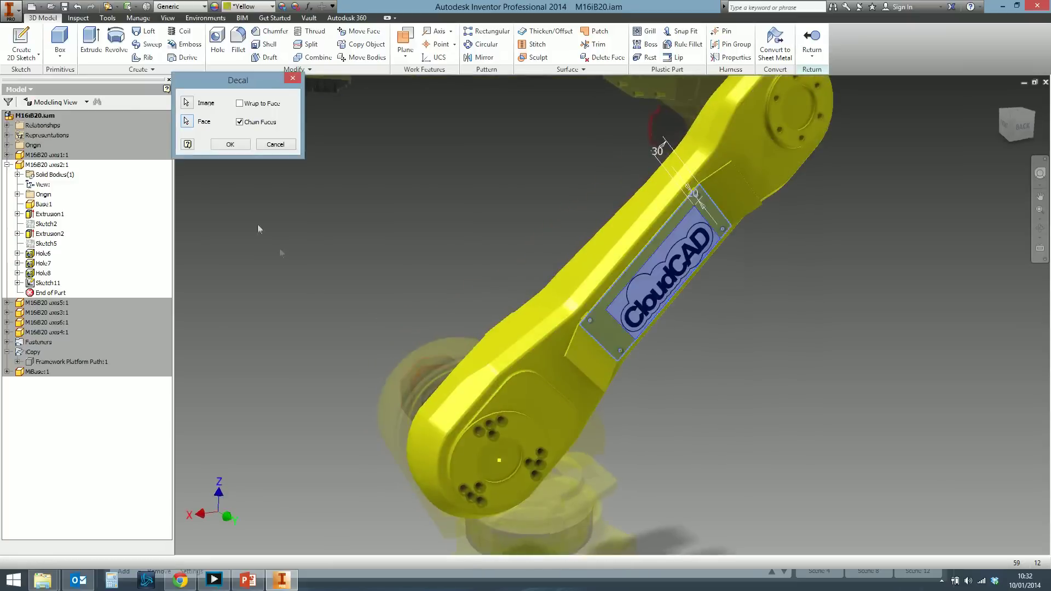
pyautogui.click(240, 148)
pyautogui.keyDown('shift'); pyautogui.moveTo(751, 369); pyautogui.dragTo(624, 419, button='middle'); pyautogui.keyUp('shift')
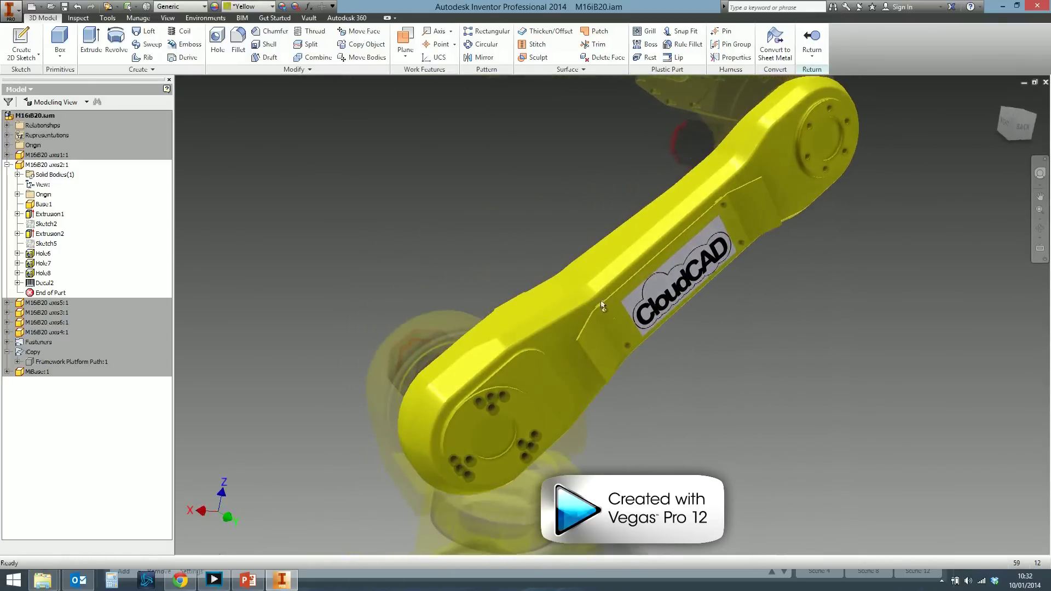
# - Reopen the decal's sketch and turn on Use Mask transparency in the logo image's properties
pyautogui.click(18, 282)
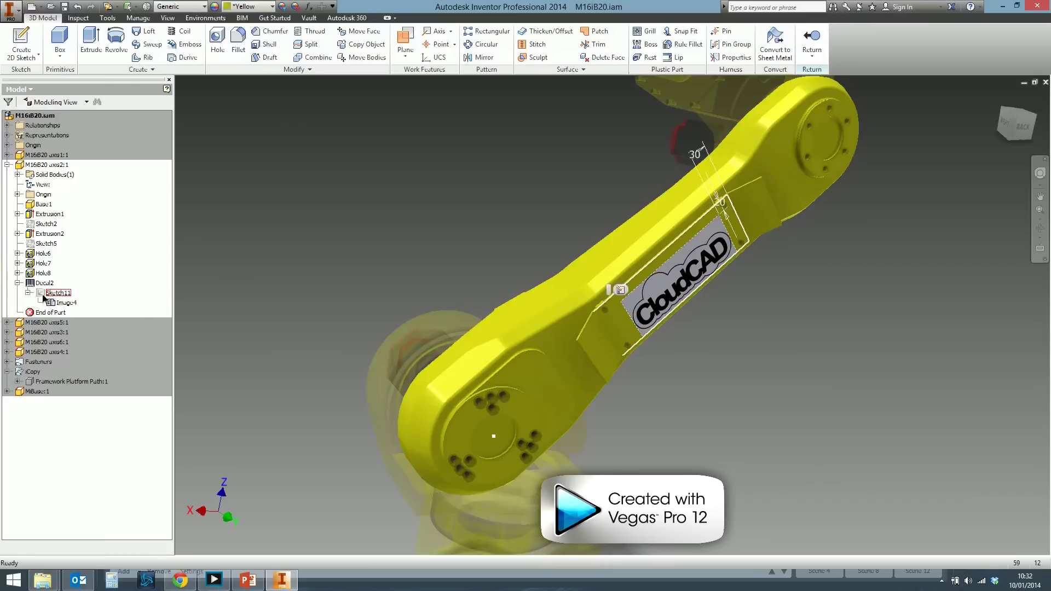
pyautogui.doubleClick(55, 292)
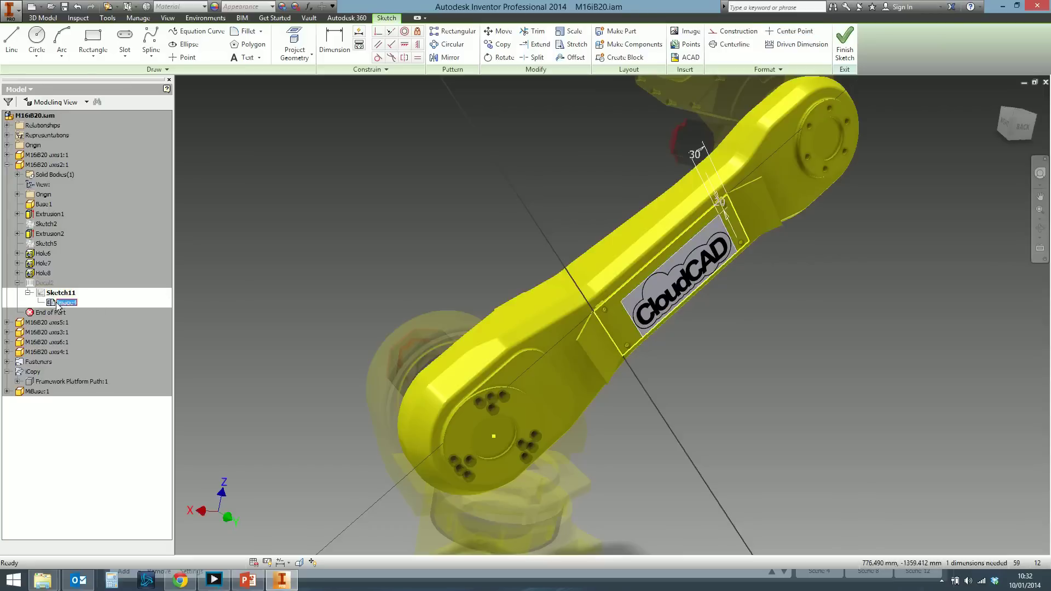
pyautogui.rightClick(59, 304)
pyautogui.click(111, 454)
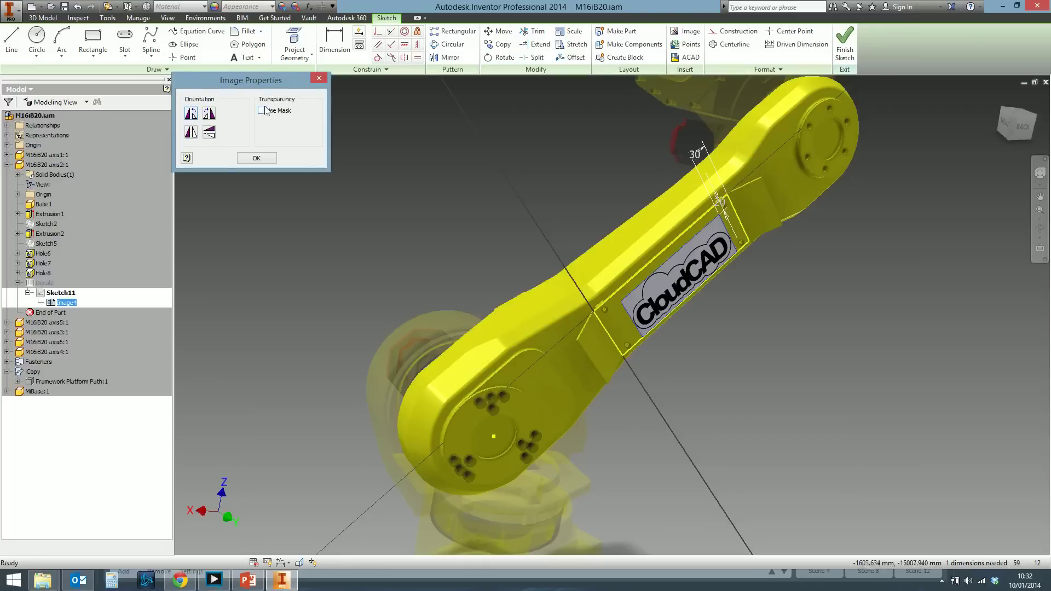
pyautogui.click(266, 111)
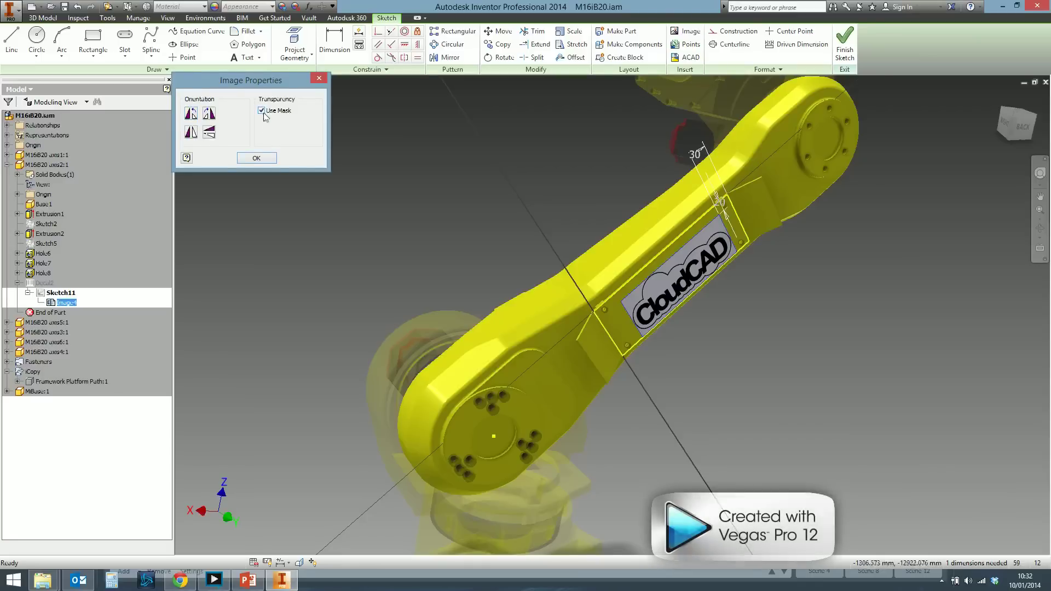
pyautogui.click(257, 159)
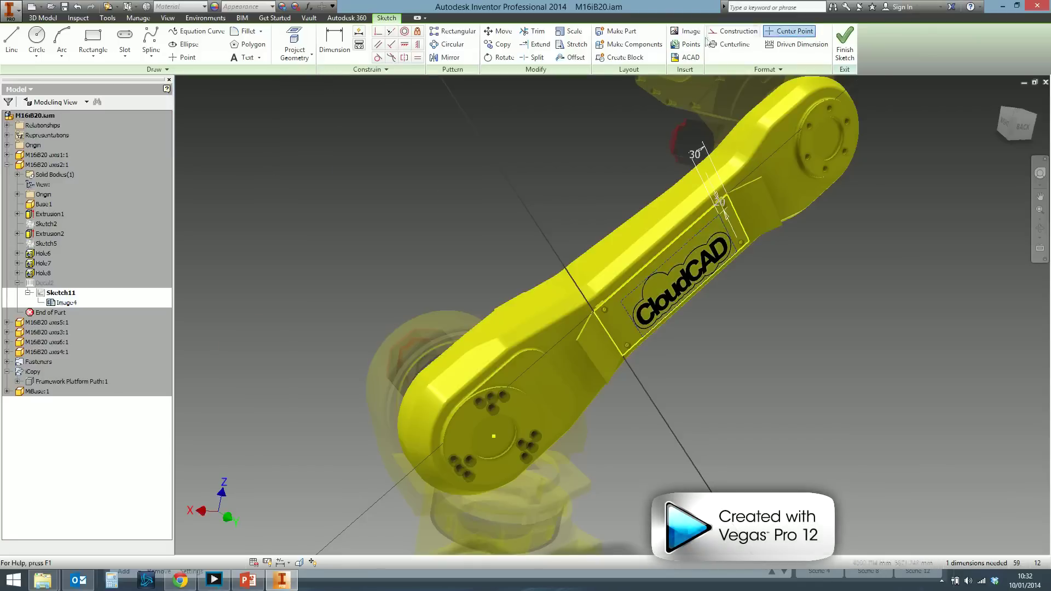
# - Finish the sketch to update the CloudCAD decal and return from the arm part to the full robot assembly
pyautogui.click(840, 49)
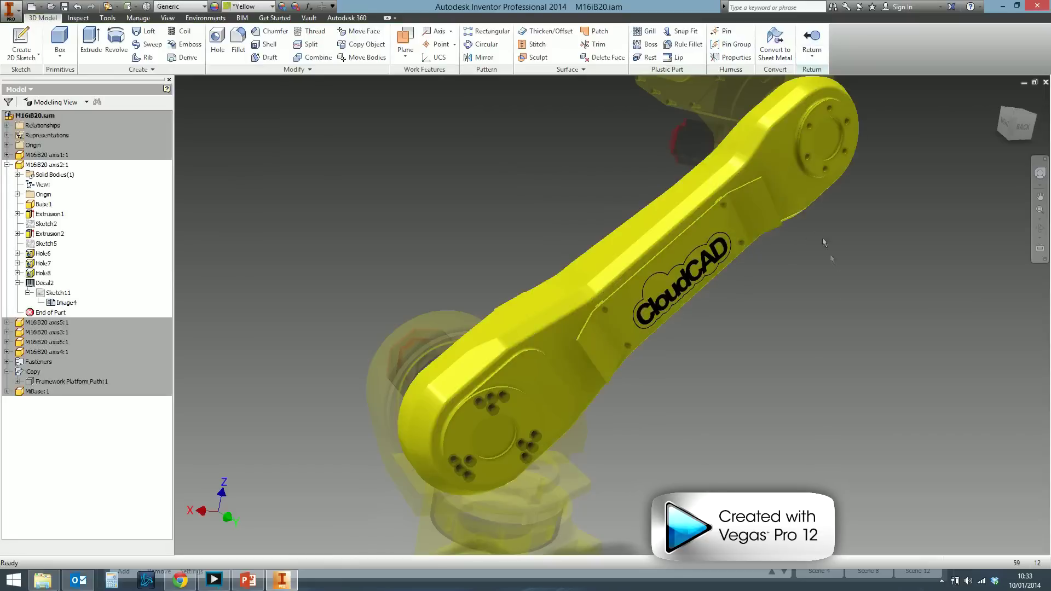
pyautogui.scroll(4, 661, 373)
pyautogui.keyDown('shift'); pyautogui.moveTo(661, 373); pyautogui.dragTo(553, 382, button='middle'); pyautogui.keyUp('shift')
pyautogui.moveTo(487, 405); pyautogui.dragTo(678, 298)
pyautogui.scroll(2, 724, 347)
pyautogui.scroll(-5, 725, 338)
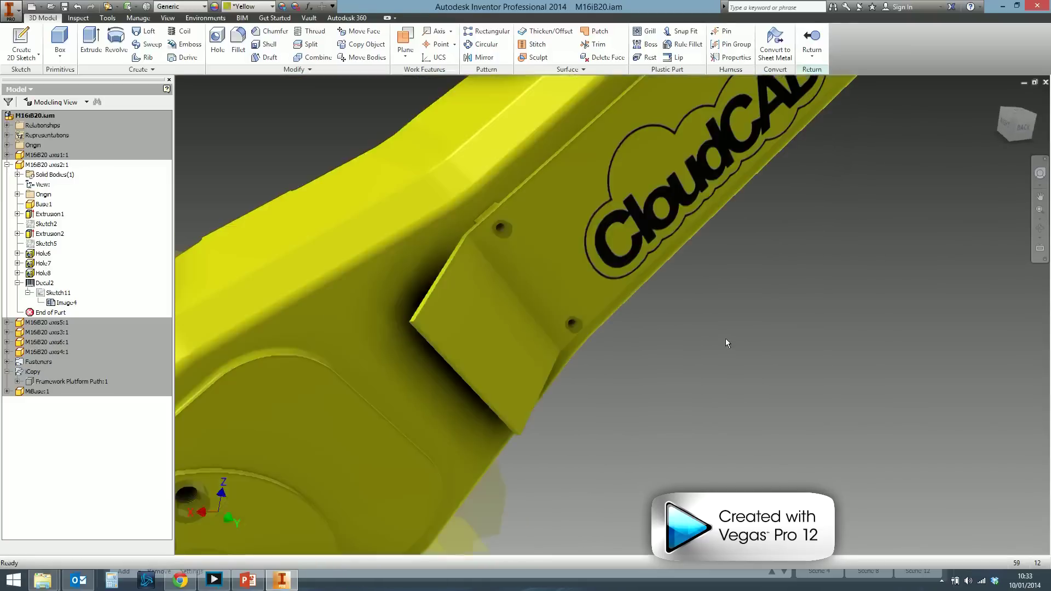
pyautogui.scroll(-3, 732, 323)
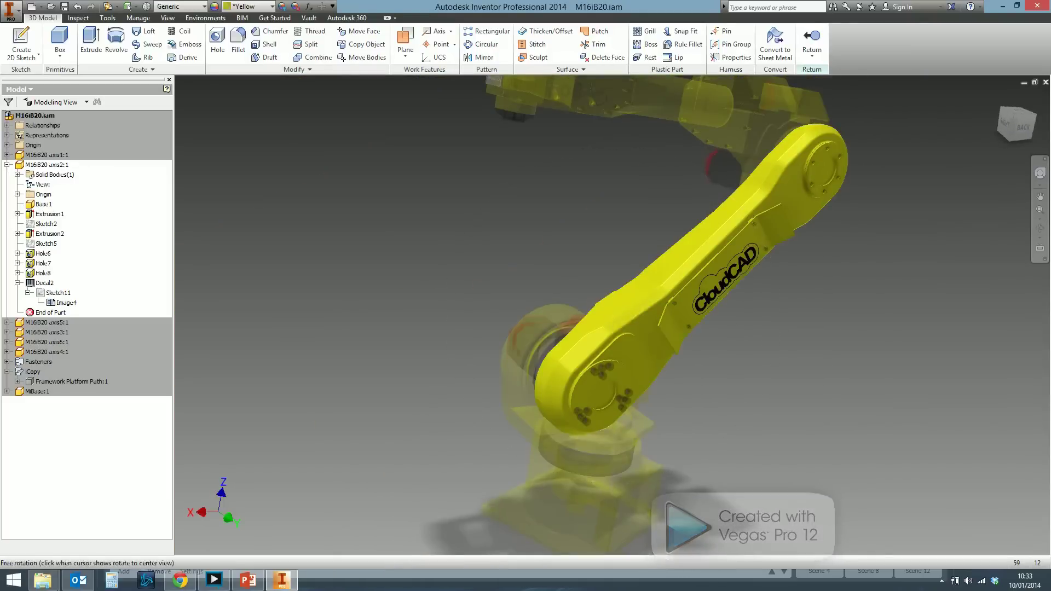
pyautogui.keyDown('shift'); pyautogui.moveTo(643, 318); pyautogui.dragTo(586, 317, button='middle'); pyautogui.keyUp('shift')
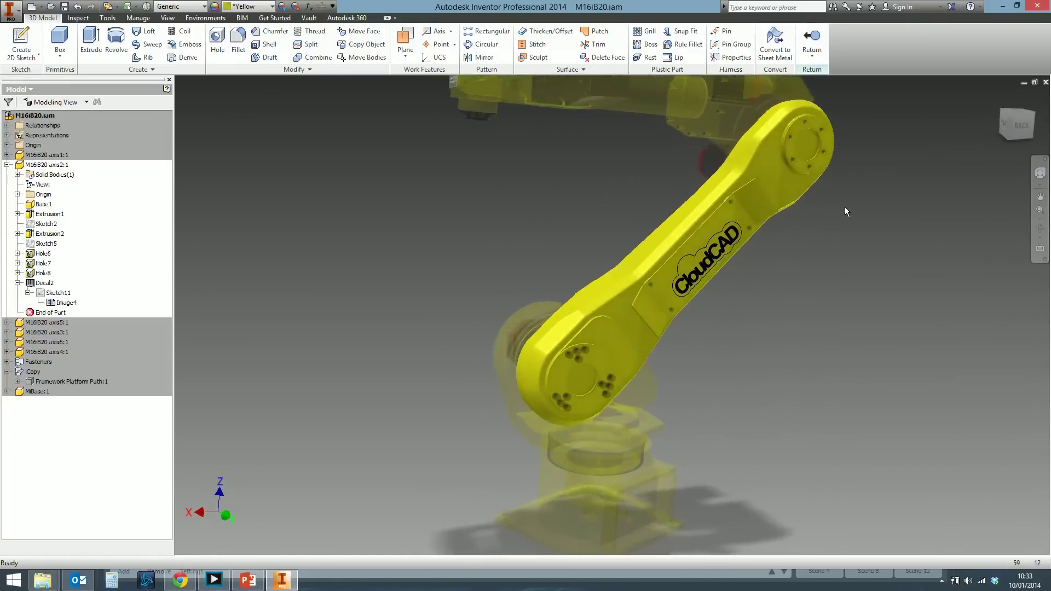
pyautogui.click(804, 44)
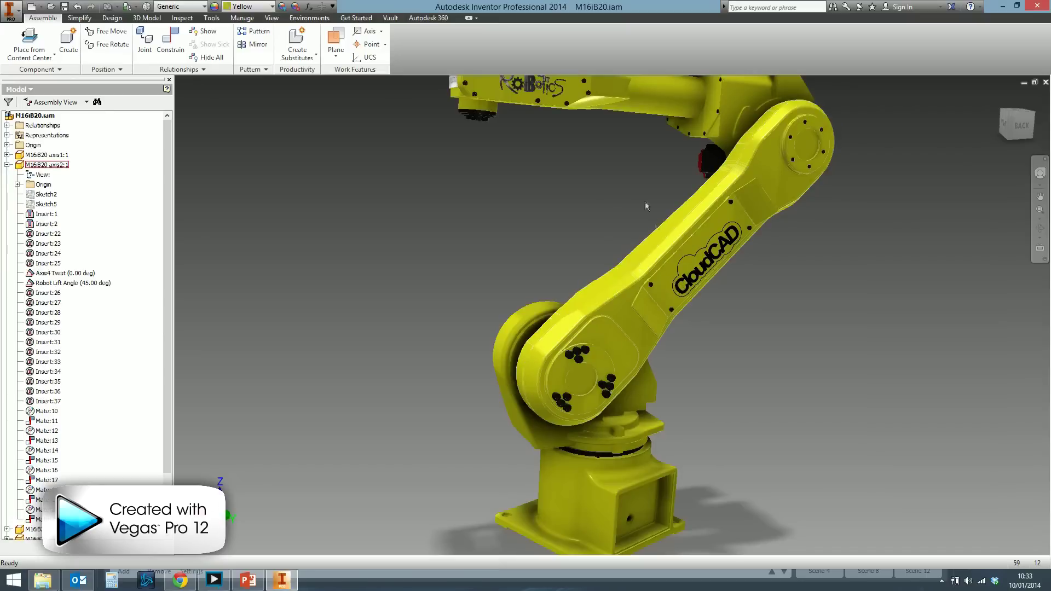
# - Switch the assembly's view projection to orthographic for viewing the Autodesk and Robotics decals on the forearm cover
pyautogui.moveTo(529, 90); pyautogui.dragTo(755, 409, button='middle')
pyautogui.scroll(-4, 513, 196)
pyautogui.scroll(-5, 514, 196)
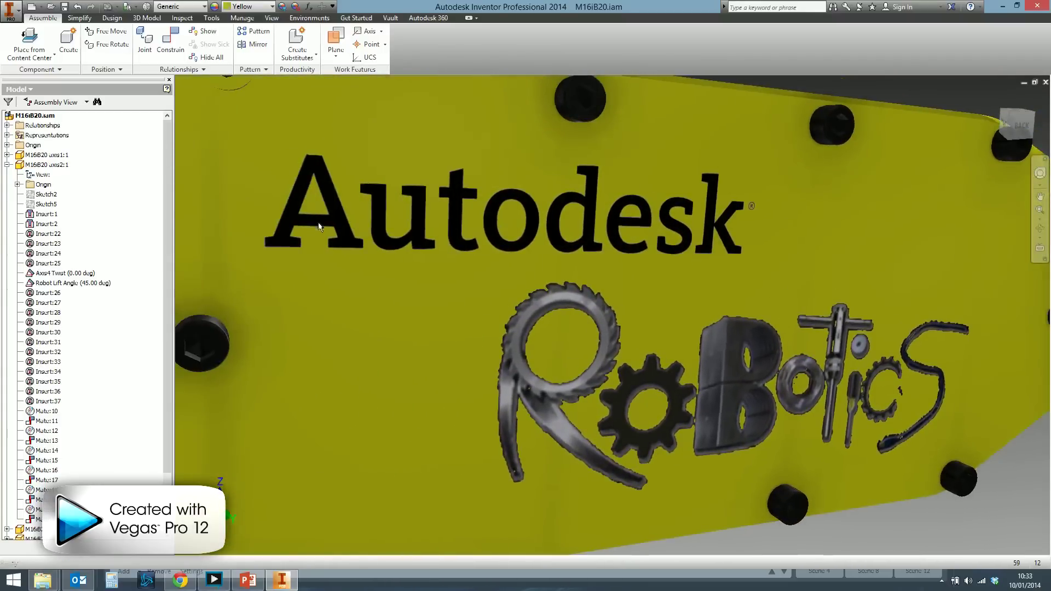
pyautogui.scroll(-3, 318, 209)
pyautogui.scroll(2, 317, 209)
pyautogui.scroll(4, 403, 215)
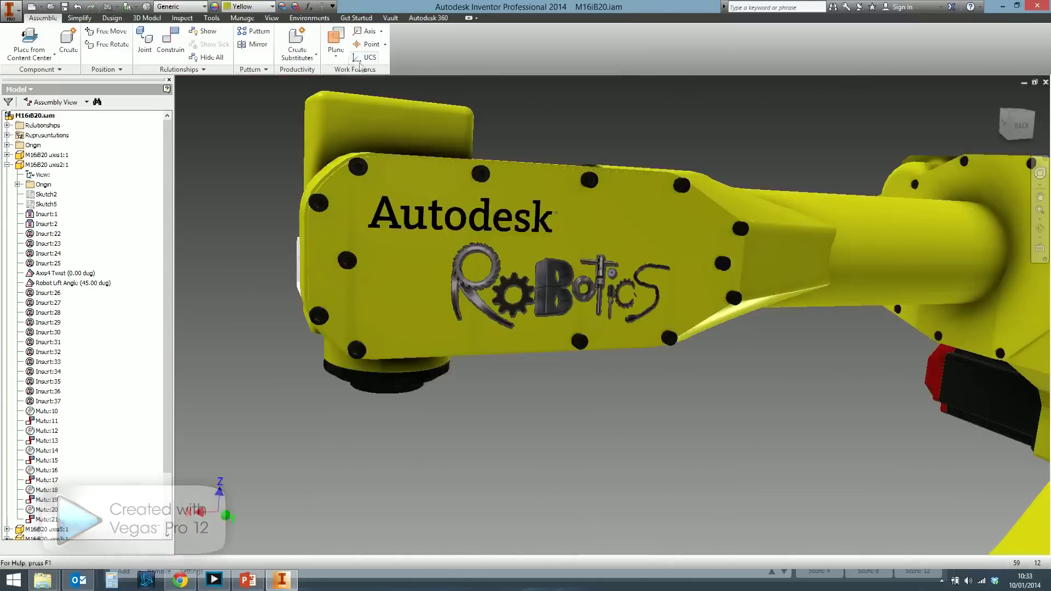
pyautogui.click(274, 19)
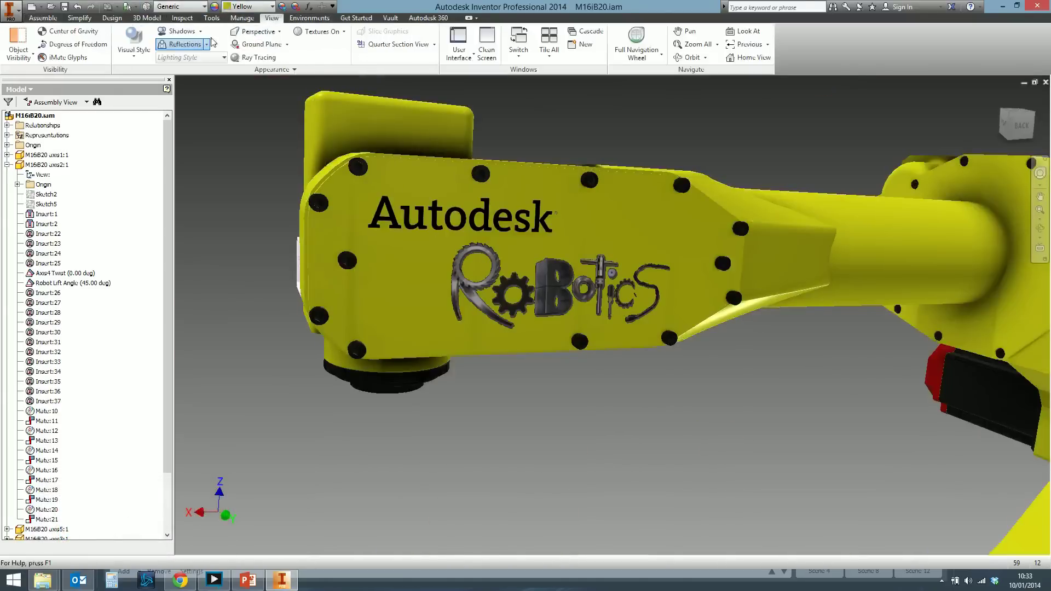
pyautogui.click(261, 31)
pyautogui.click(269, 54)
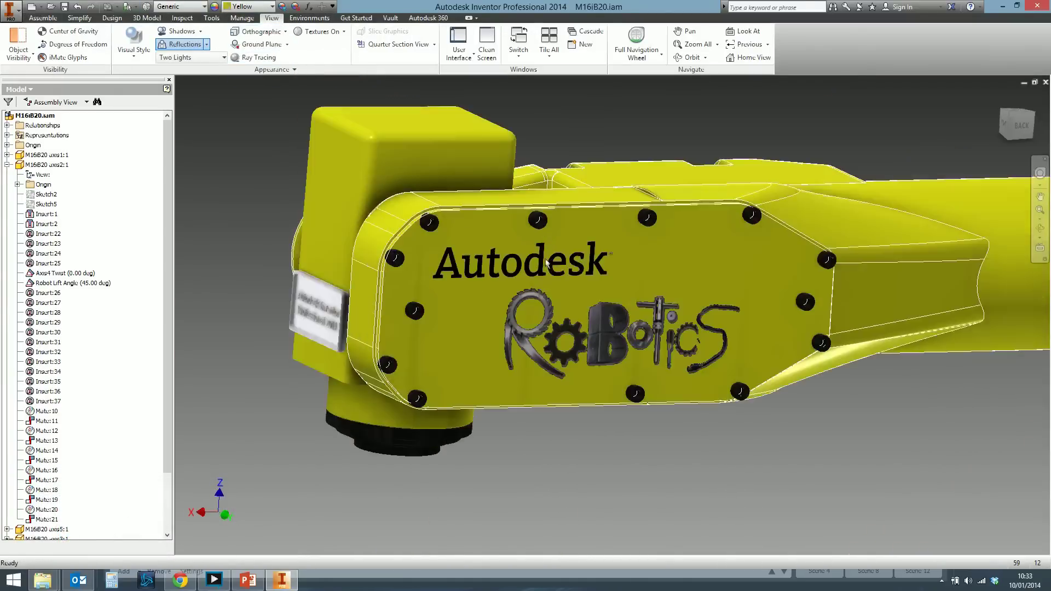
# - Examine the edges of the Autodesk and Robotics decals on the forearm cover up close, and the whole robot with its CloudCAD decal
pyautogui.scroll(5, 544, 258)
pyautogui.scroll(6, 544, 258)
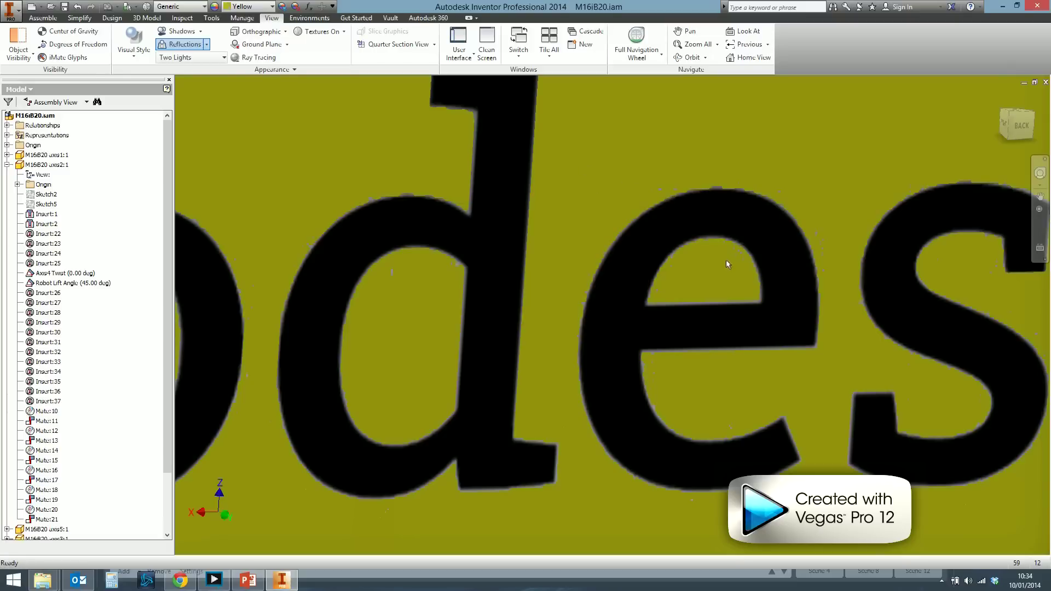
pyautogui.scroll(2, 686, 251)
pyautogui.scroll(-1, 687, 251)
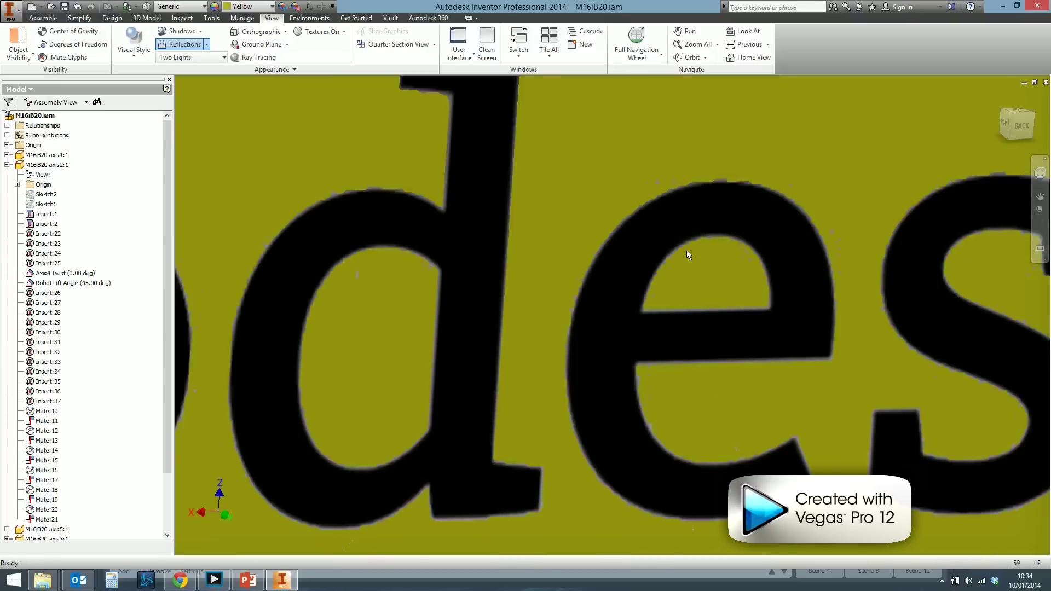
pyautogui.scroll(-2, 687, 251)
pyautogui.scroll(-3, 693, 319)
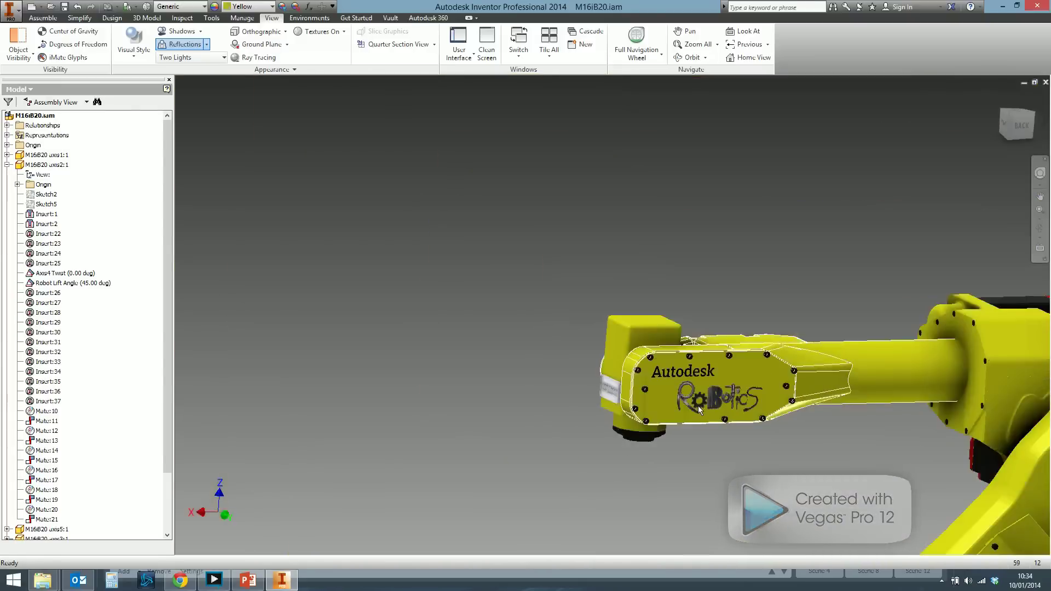
pyautogui.scroll(5, 698, 406)
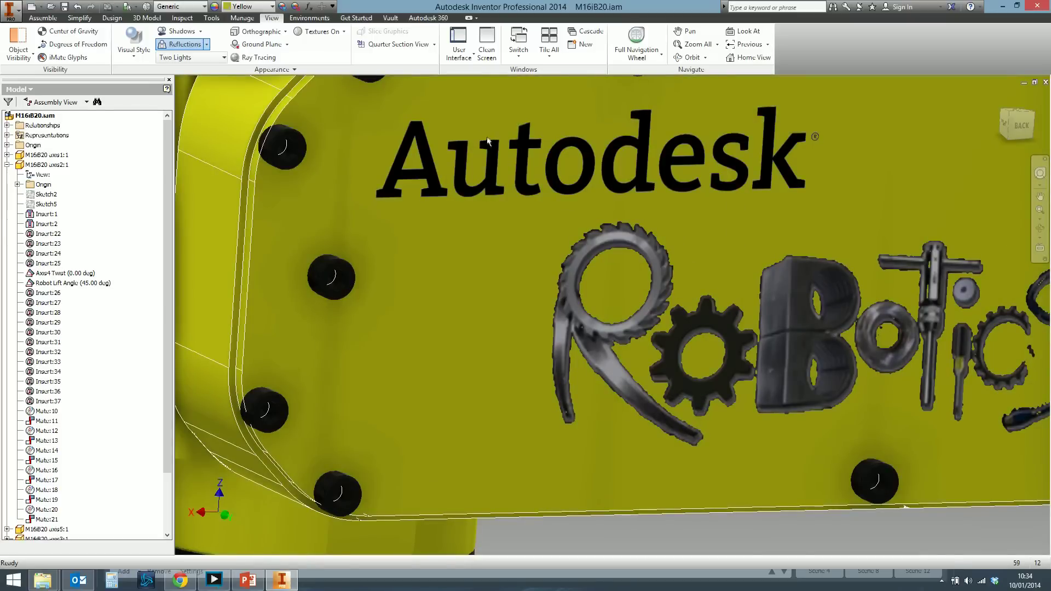
pyautogui.scroll(3, 720, 323)
pyautogui.scroll(-8, 719, 323)
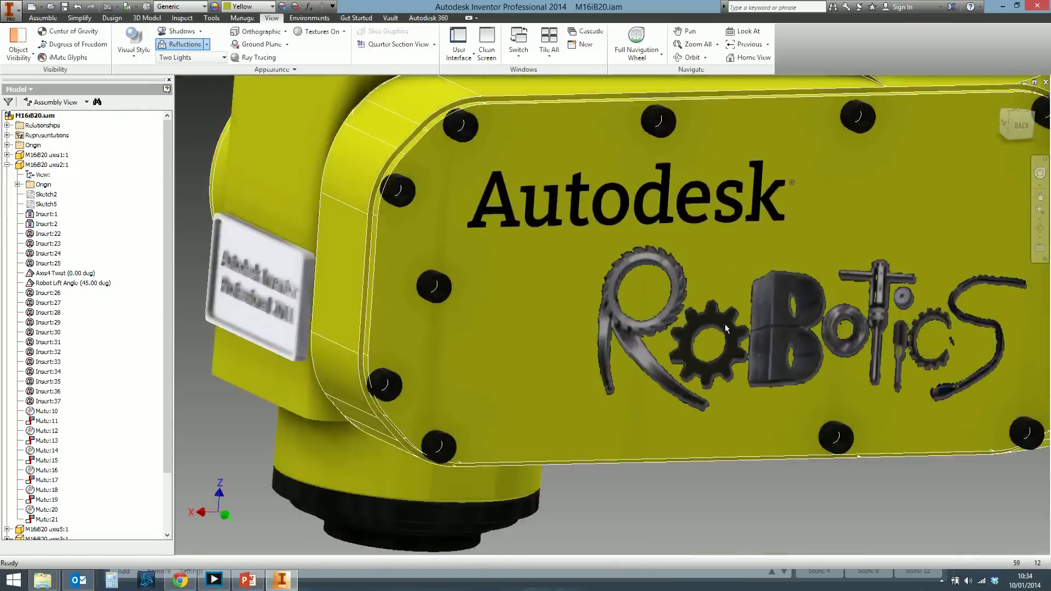
pyautogui.scroll(-6, 606, 340)
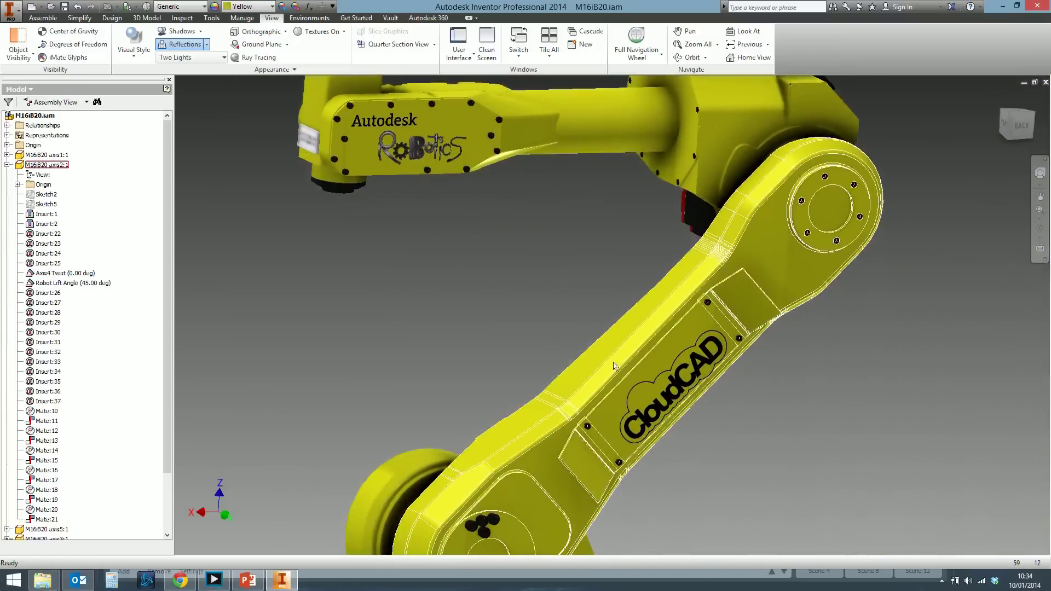
pyautogui.press('F4')
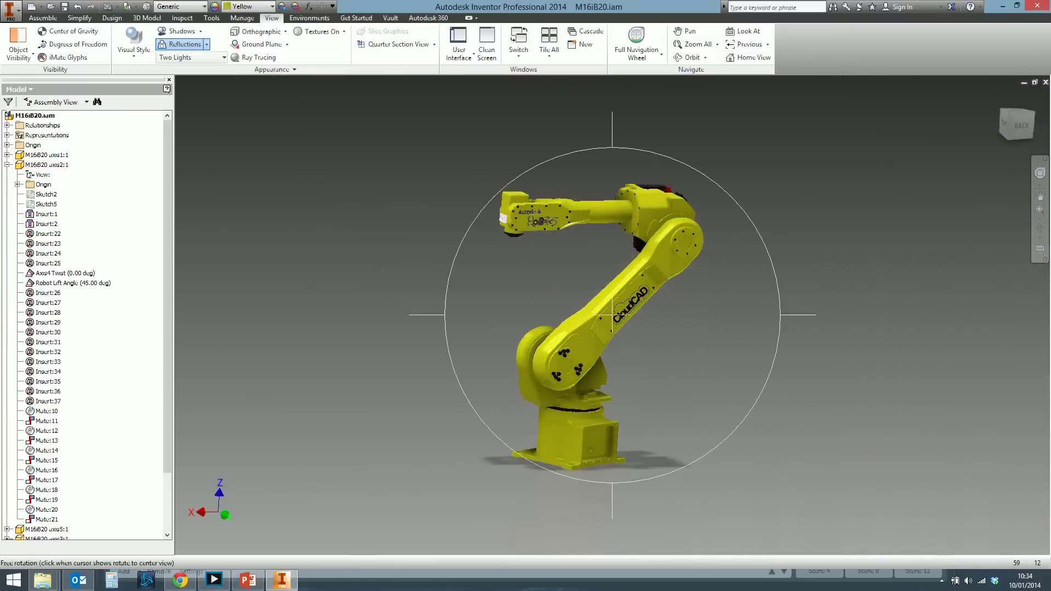
pyautogui.moveTo(607, 341); pyautogui.dragTo(630, 360)
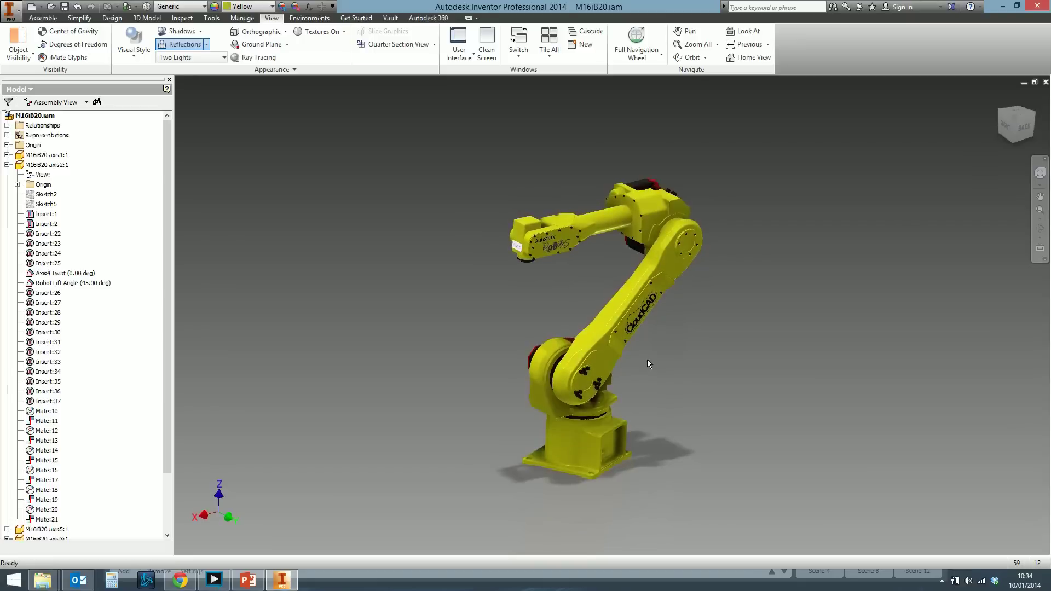